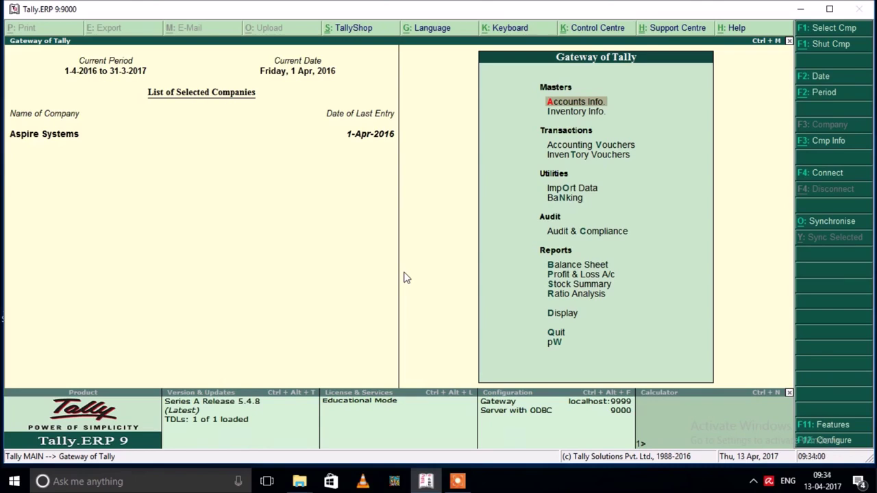
Return from the accounts masters to the Gateway of Tally and highlight Accounting Vouchers
{"action": "left_click", "coordinate": [568, 104]}
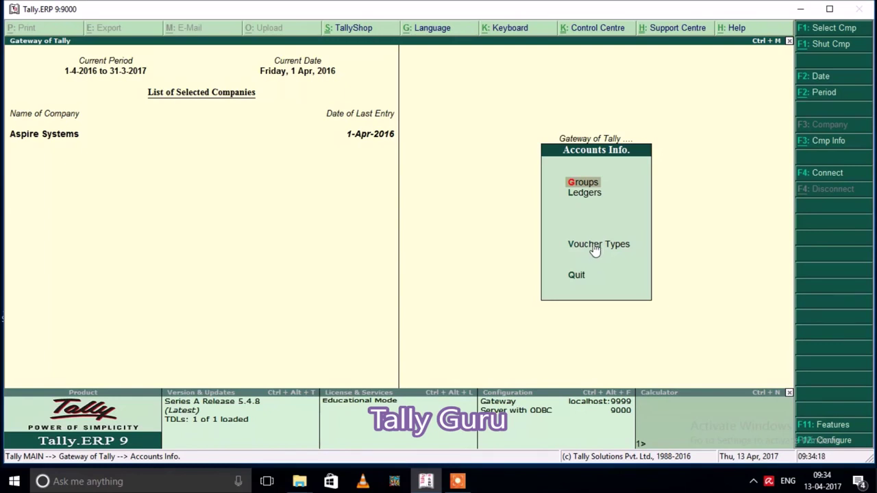
{"action": "key", "text": "Escape"}
{"action": "key", "text": "alt+F1"}
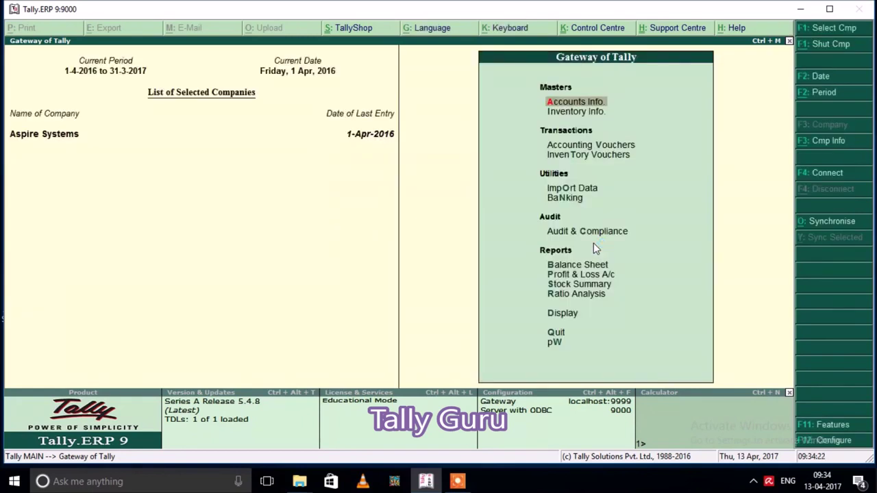
{"action": "key", "text": "Down"}
{"action": "key", "text": "Down"}
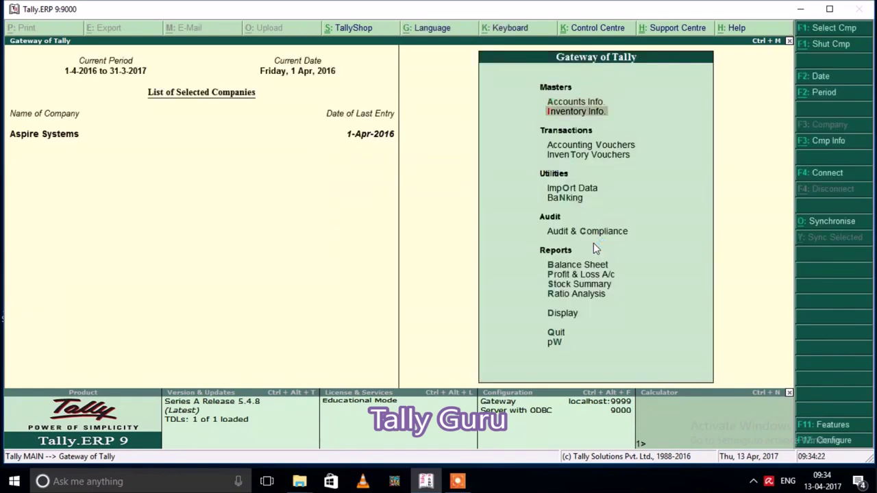
Compare the Receipt, Payment and Purchase voucher screens, ending on Payment voucher No. 12
{"action": "left_click", "coordinate": [599, 145]}
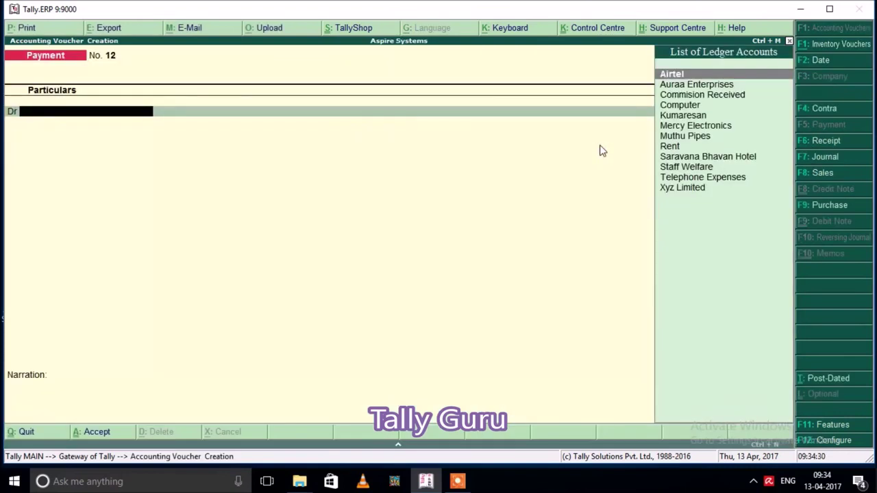
{"action": "left_click", "coordinate": [822, 141]}
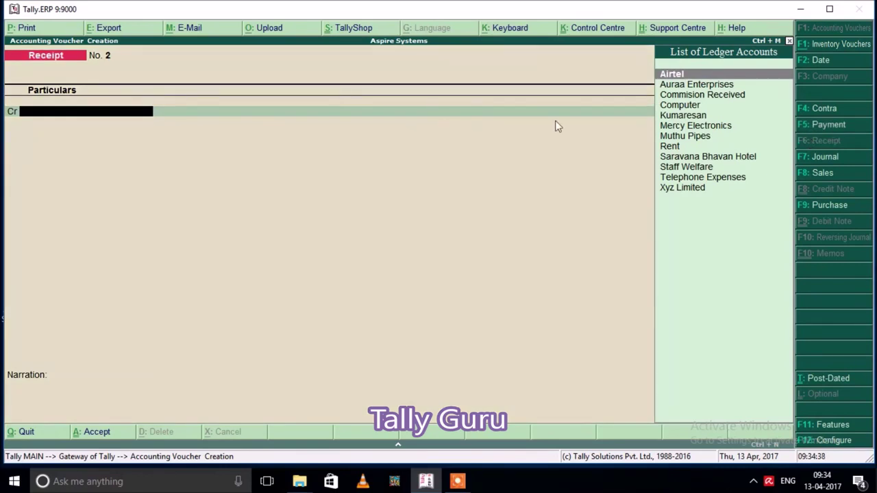
{"action": "left_click", "coordinate": [816, 127]}
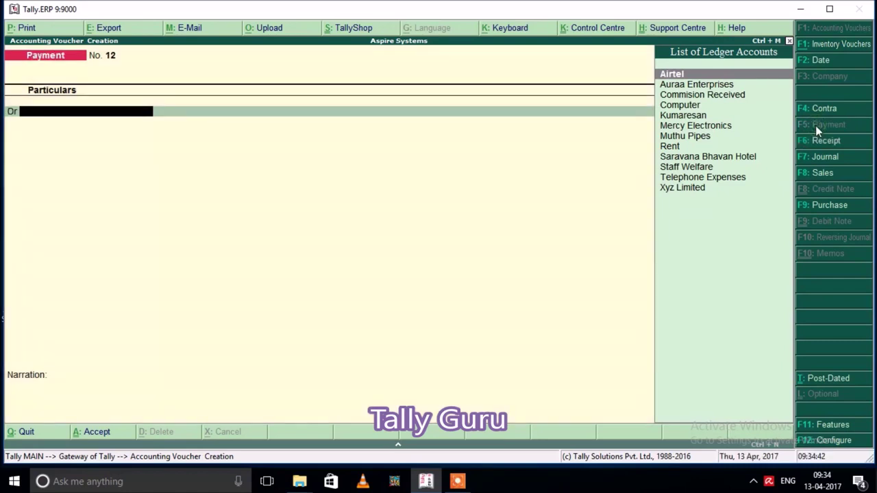
{"action": "left_click", "coordinate": [820, 205]}
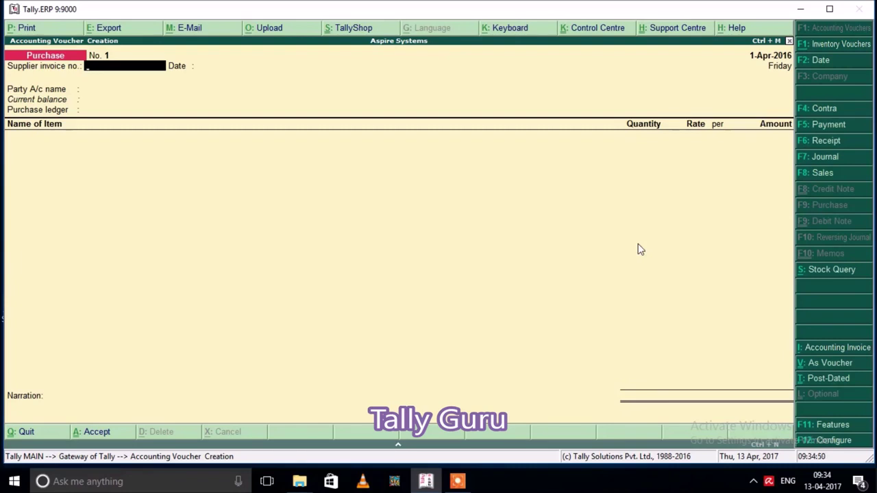
{"action": "left_click", "coordinate": [830, 126]}
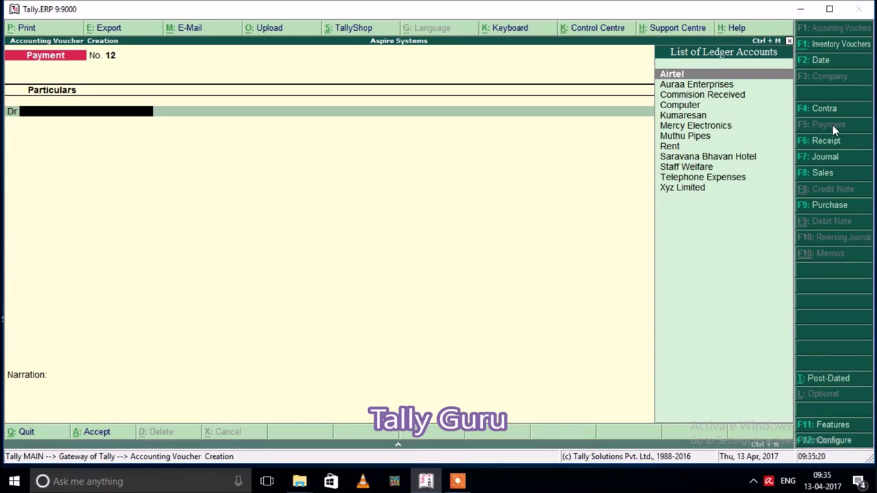
Quit the Payment voucher entry without saving it
{"action": "type", "text": "g"}
{"action": "key", "text": "Escape"}
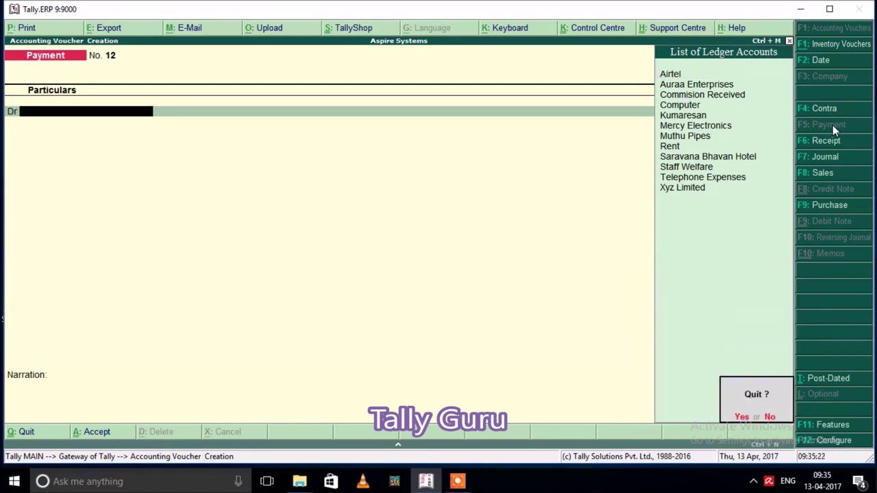
{"action": "key", "text": "y"}
{"action": "key", "text": "Return"}
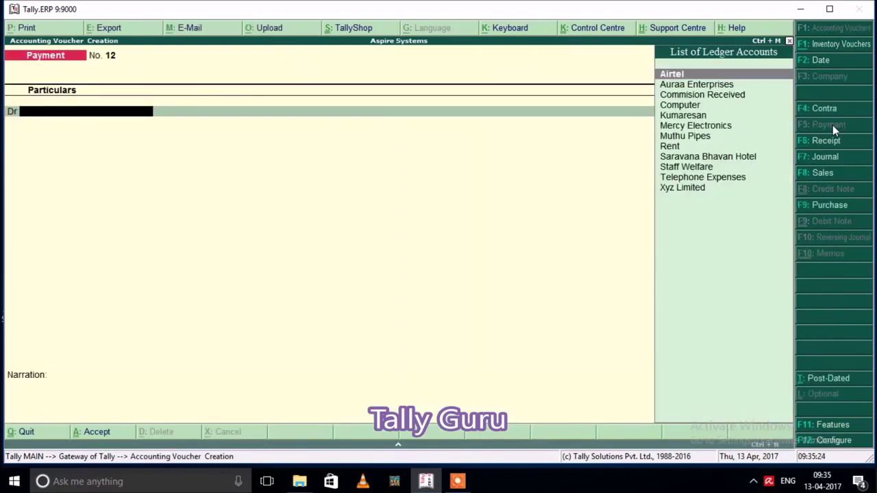
{"action": "key", "text": "Escape"}
{"action": "key", "text": "y"}
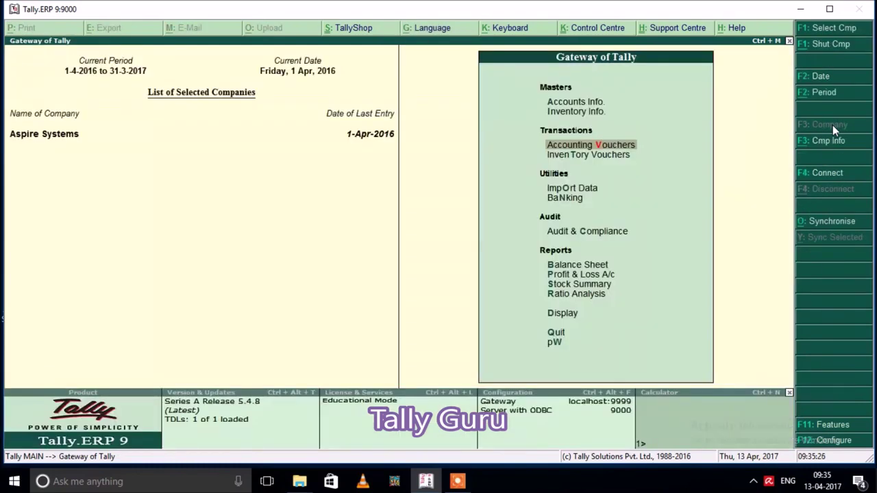
Go to Accounts Info > Voucher Types > Create
{"action": "key", "text": "Up"}
{"action": "key", "text": "Up"}
{"action": "key", "text": "Return"}
{"action": "key", "text": "Down"}
{"action": "key", "text": "Down"}
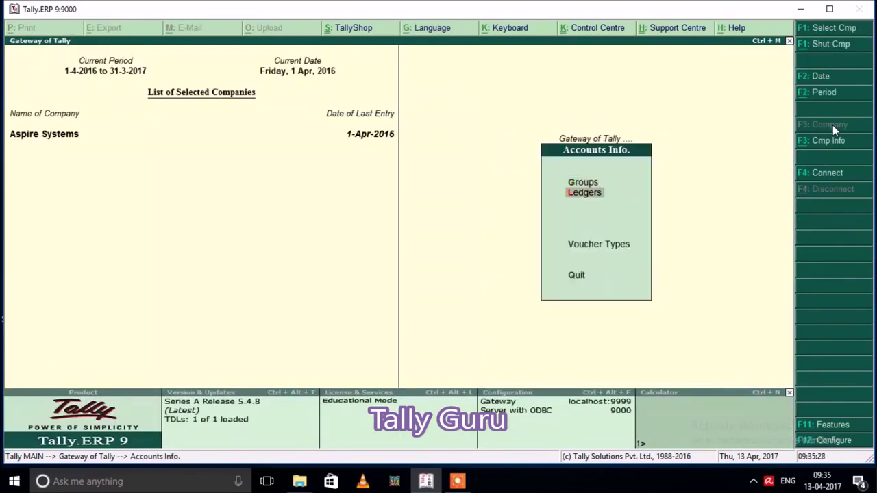
{"action": "key", "text": "Return"}
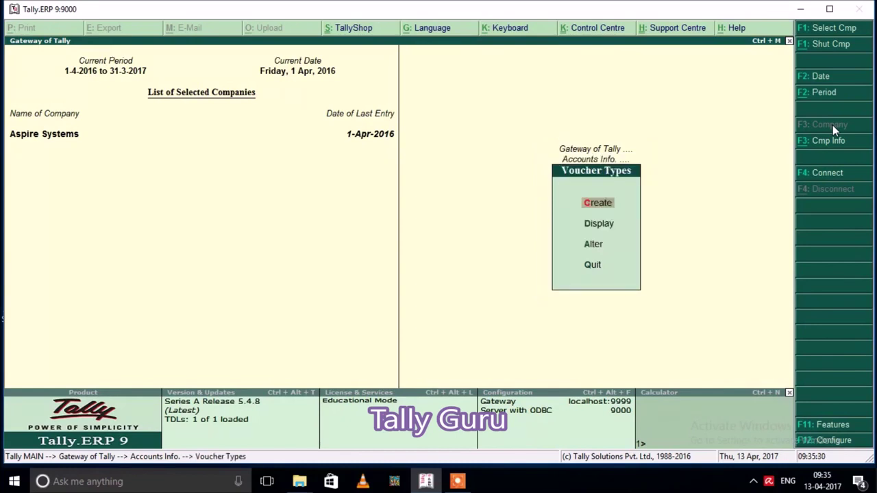
{"action": "key", "text": "Return"}
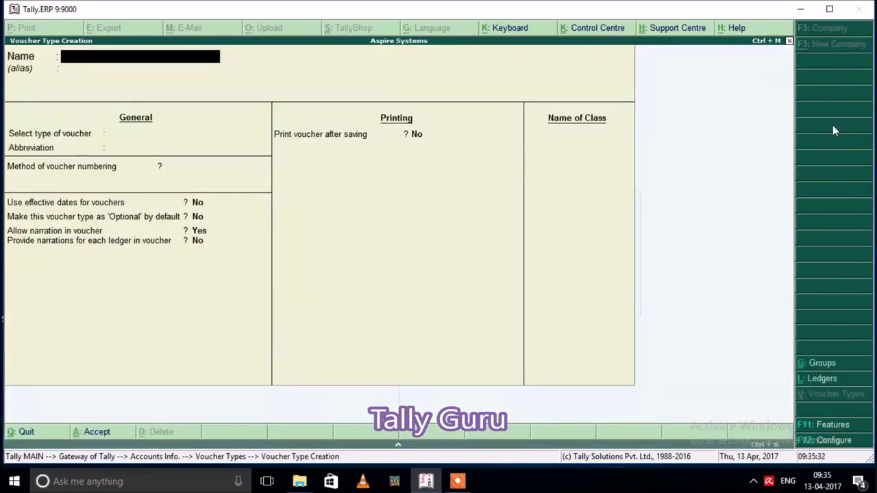
Create the Cash Payment voucher type on Payment, with abbreviation Pymt and Automatic numbering
{"action": "type", "text": "Cash Payment"}
{"action": "key", "text": "Return"}
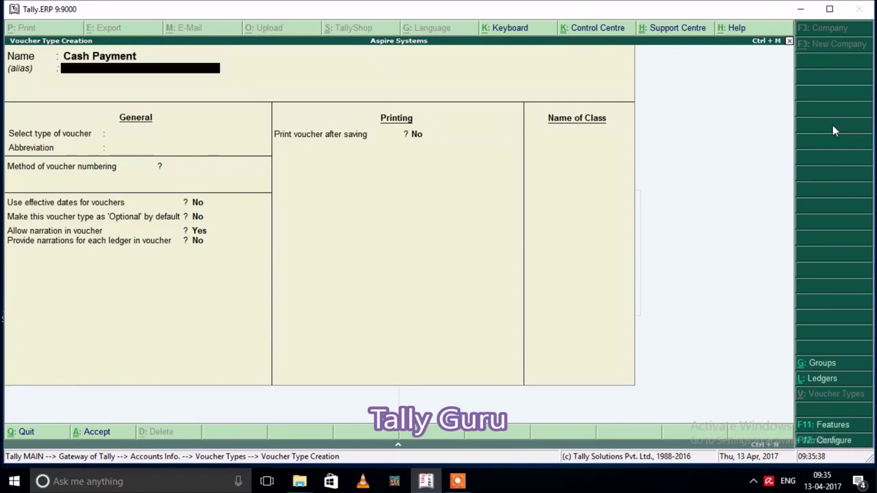
{"action": "key", "text": "Return"}
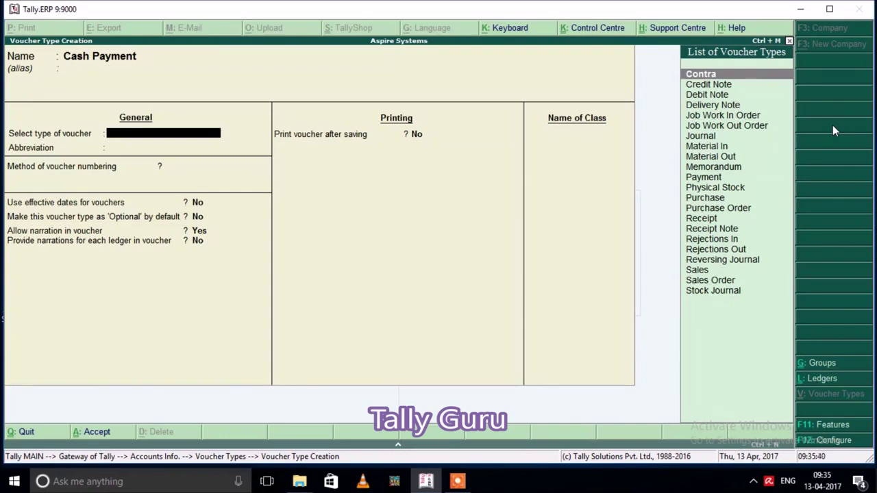
{"action": "type", "text": "Pay"}
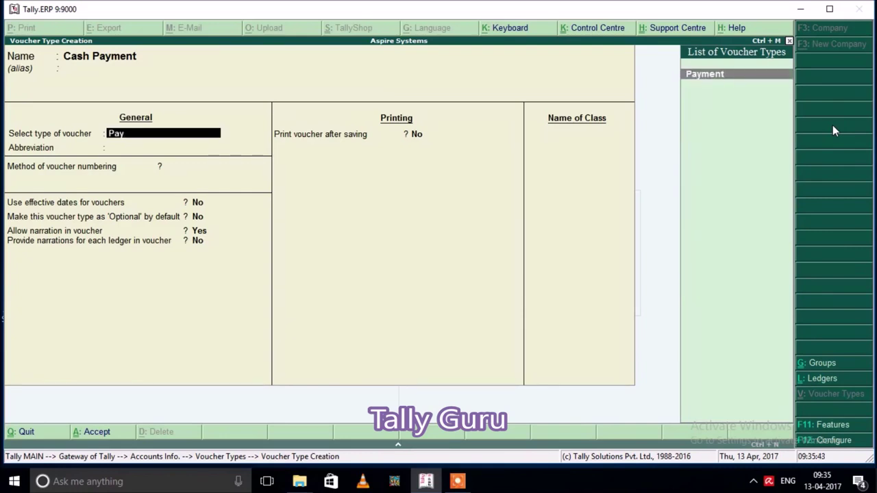
{"action": "key", "text": "Return"}
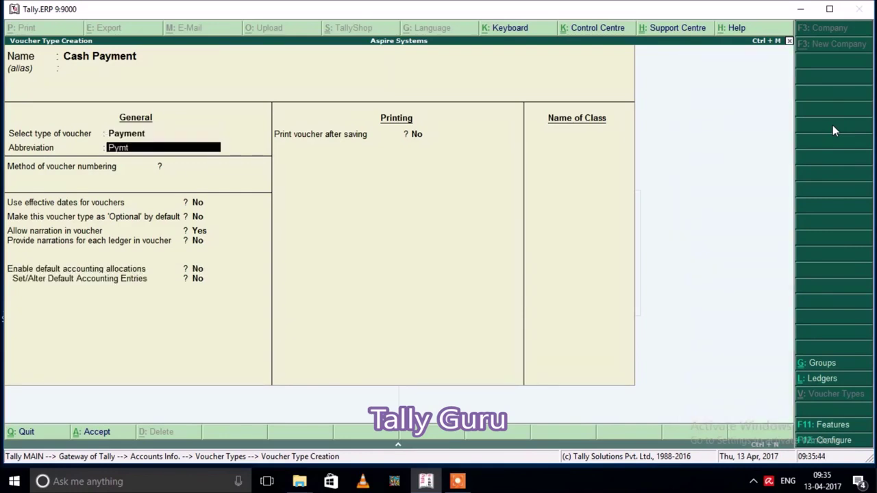
{"action": "key", "text": "Return"}
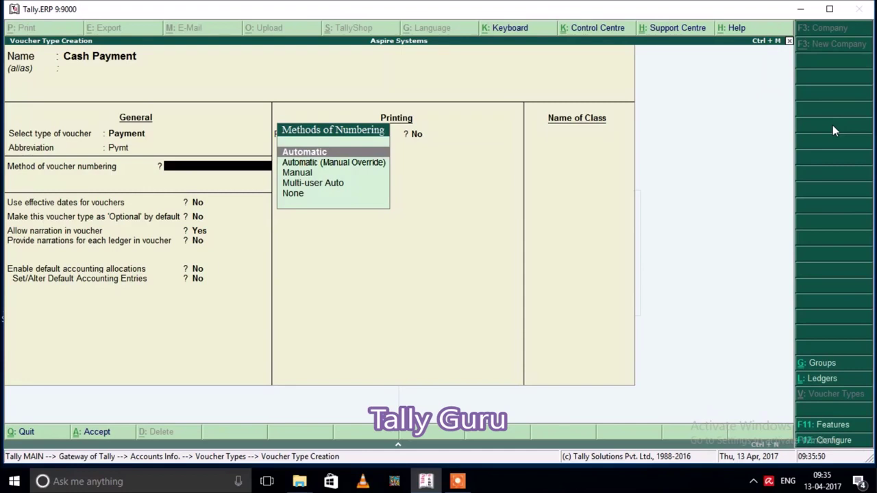
{"action": "key", "text": "Return"}
{"action": "key", "text": "Return"}
{"action": "key", "text": "Return"}
{"action": "key", "text": "Return"}
{"action": "key", "text": "Return"}
{"action": "key", "text": "Return"}
{"action": "key", "text": "Return"}
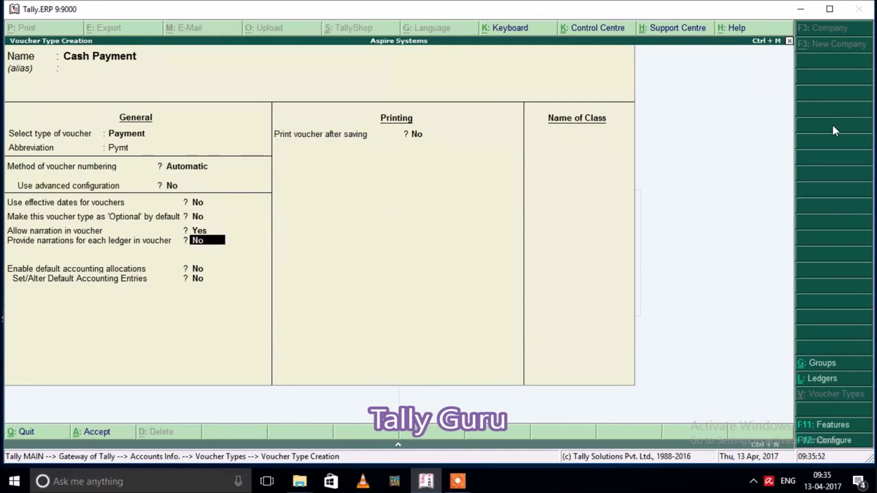
{"action": "key", "text": "Return"}
{"action": "key", "text": "Return"}
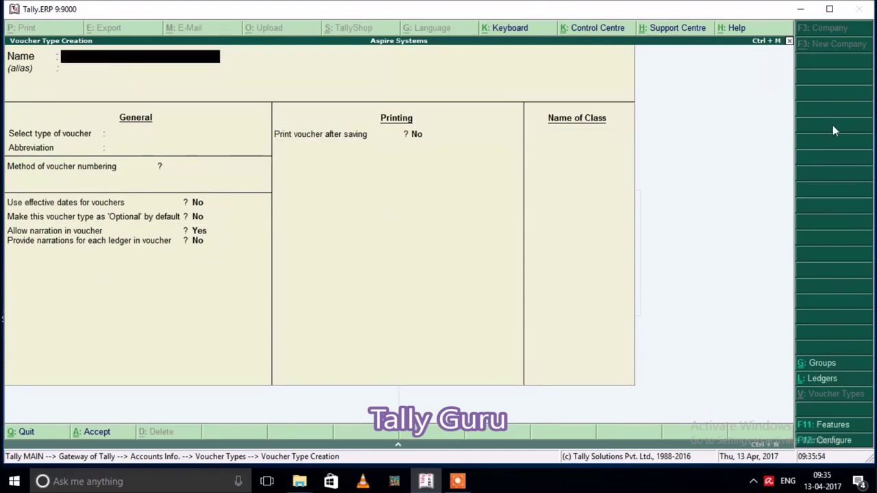
Enter an Iob Bank Payment voucher type based on Payment
{"action": "type", "text": "Iob Bank Payment"}
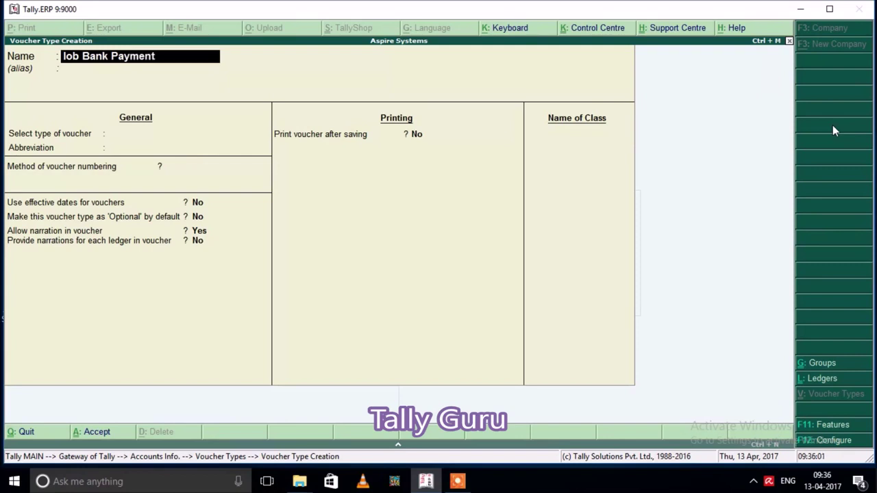
{"action": "key", "text": "Return"}
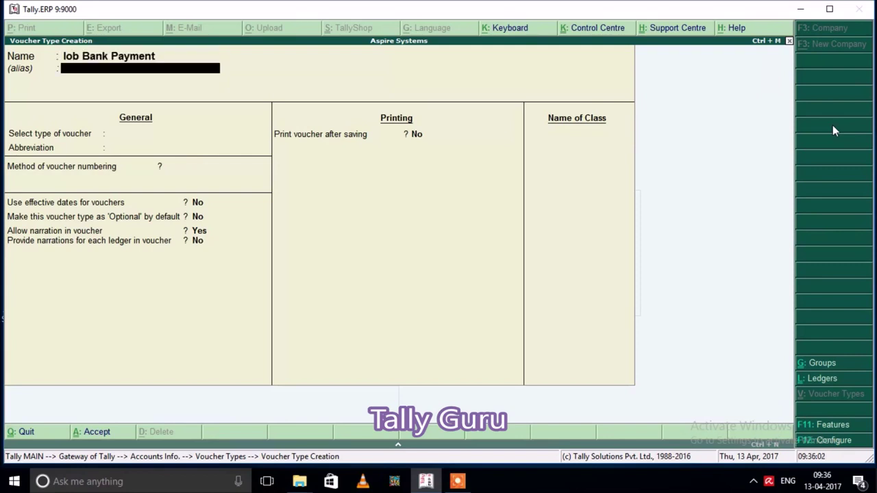
{"action": "type", "text": "Pay"}
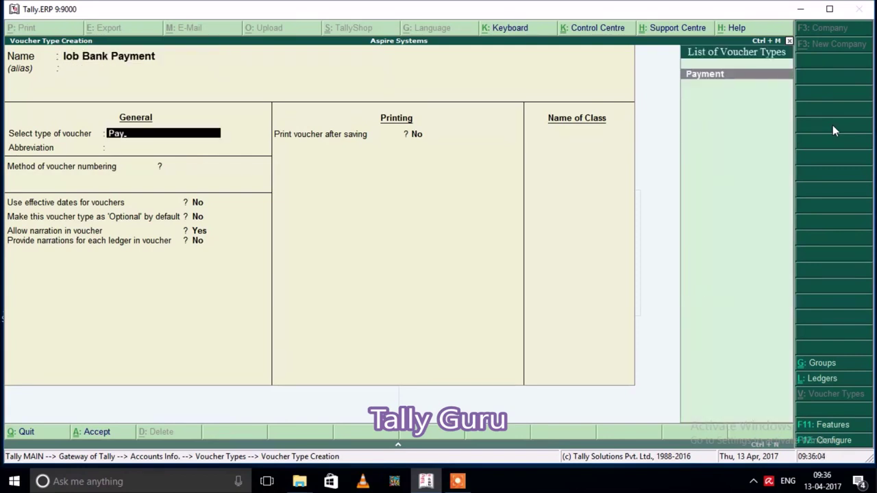
{"action": "key", "text": "Return"}
{"action": "key", "text": "Return"}
{"action": "key", "text": "Return"}
{"action": "key", "text": "Return"}
{"action": "key", "text": "Return"}
{"action": "key", "text": "Return"}
{"action": "key", "text": "Return"}
{"action": "key", "text": "Return"}
{"action": "key", "text": "Return"}
{"action": "key", "text": "Return"}
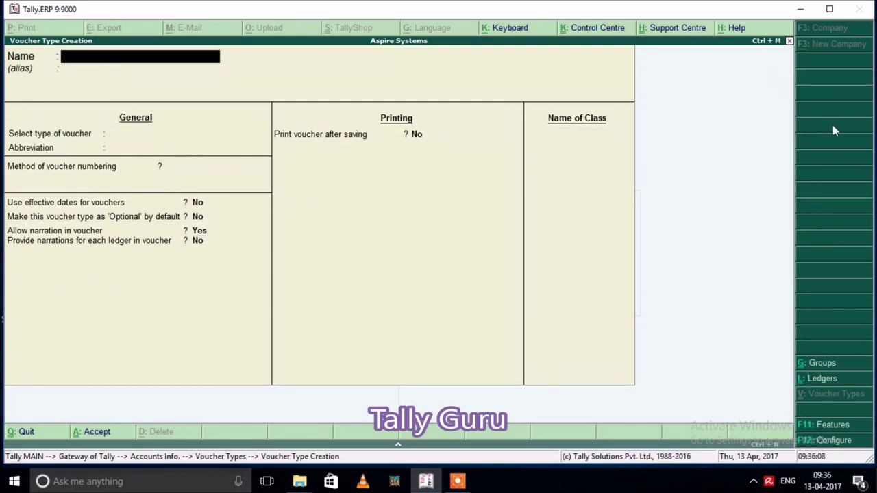
Create and save the Icici Bank Payment voucher type based on Payment
{"action": "type", "text": "Icici Bank Paym"}
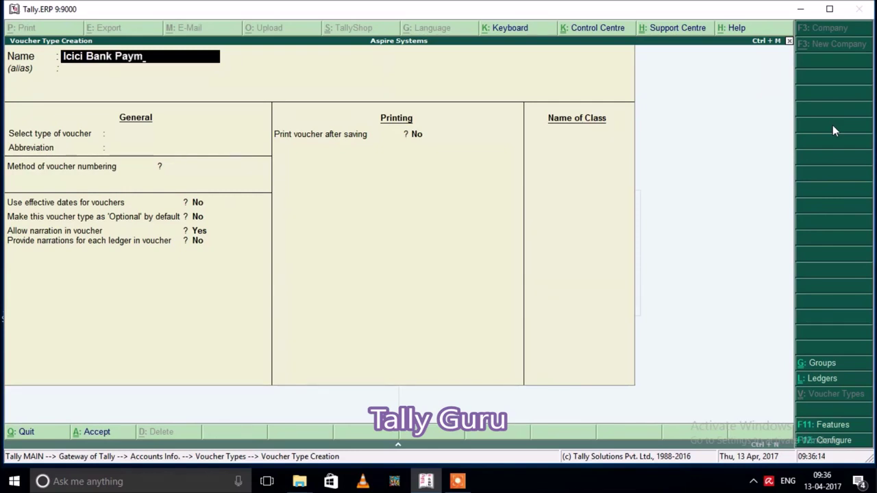
{"action": "type", "text": "ent"}
{"action": "key", "text": "Return"}
{"action": "type", "text": "Pay"}
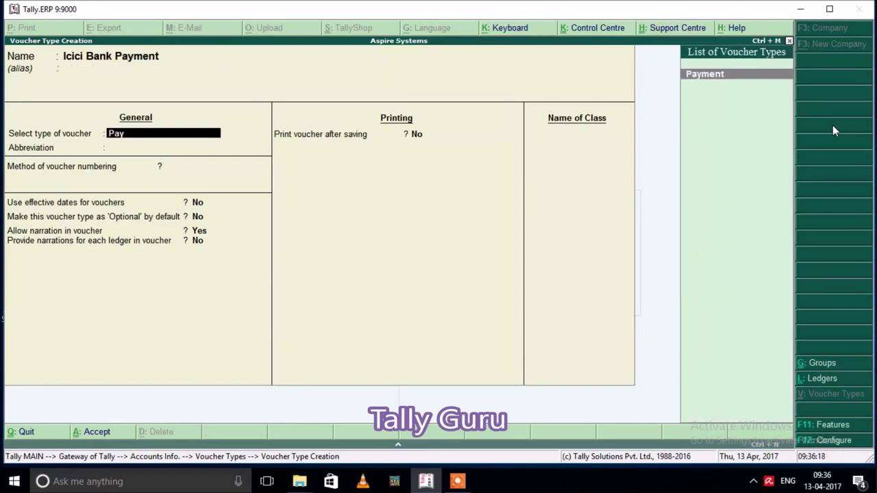
{"action": "key", "text": "Return"}
{"action": "key", "text": "Return"}
{"action": "key", "text": "Return"}
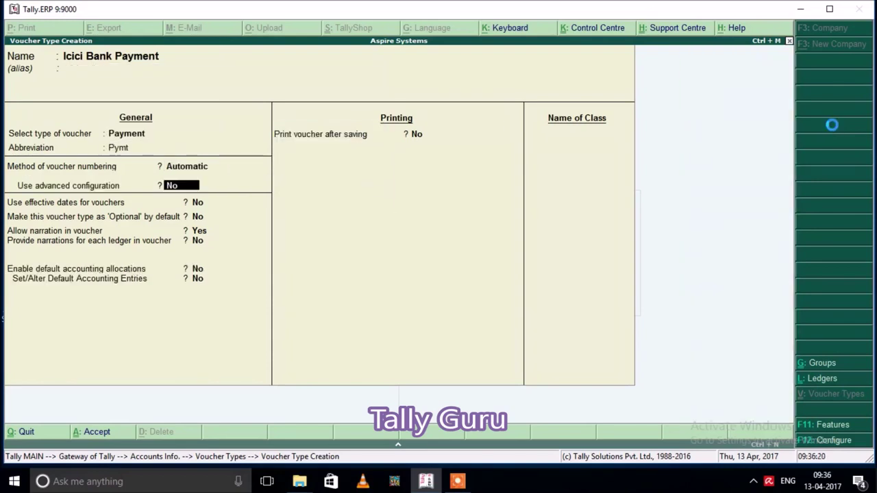
{"action": "key", "text": "ctrl+a"}
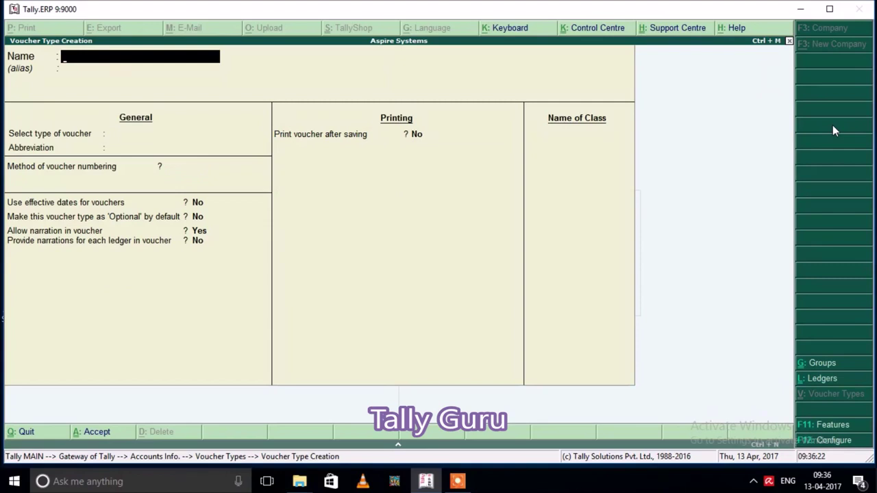
Save a Cash Receipt voucher type based on Receipt, then begin naming Iob Bank Receipt
{"action": "type", "text": "Cash Receipt"}
{"action": "key", "text": "Return"}
{"action": "key", "text": "Return"}
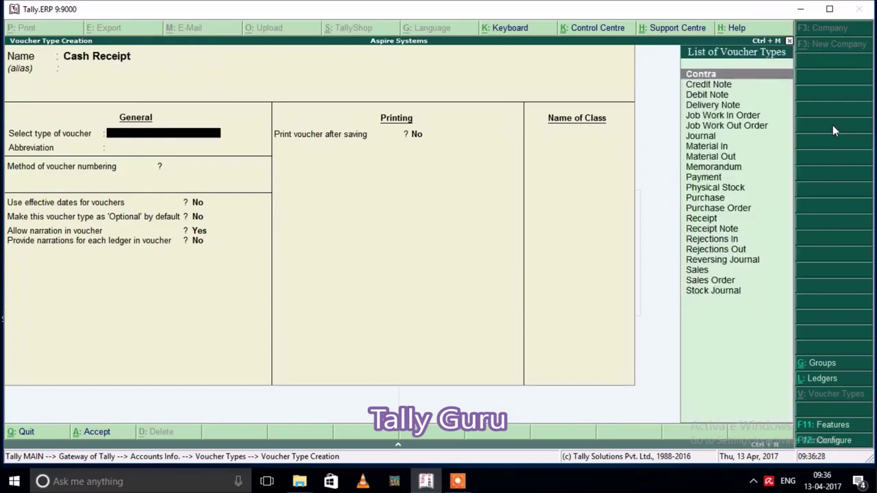
{"action": "type", "text": "Re"}
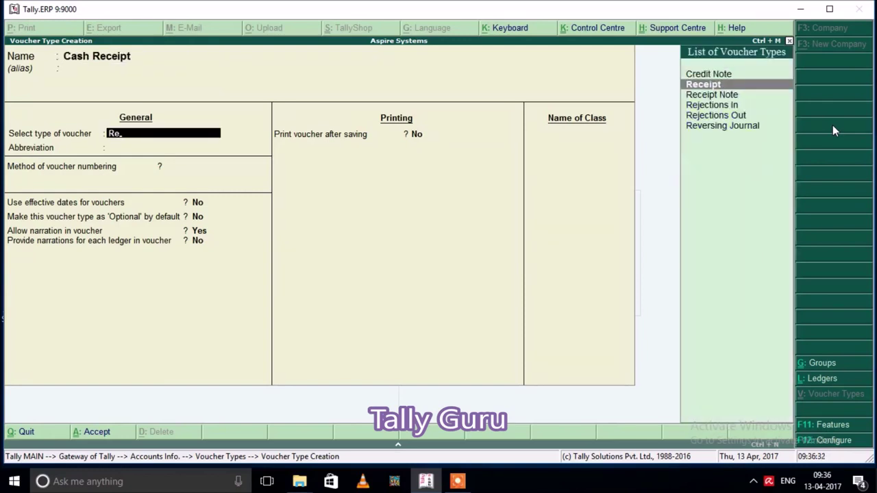
{"action": "key", "text": "Return"}
{"action": "key", "text": "Return"}
{"action": "key", "text": "Return"}
{"action": "key", "text": "ctrl+a"}
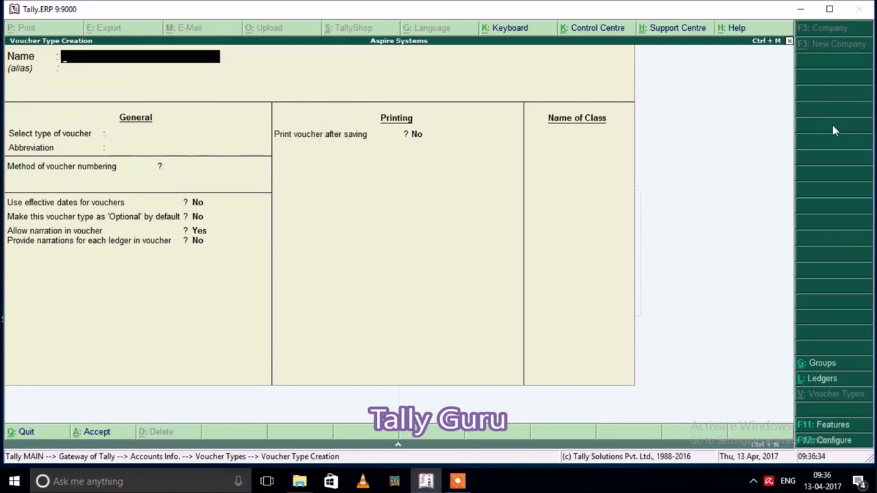
{"action": "type", "text": "lob"}
{"action": "type", "text": " Bank Rec"}
{"action": "type", "text": "eipt"}
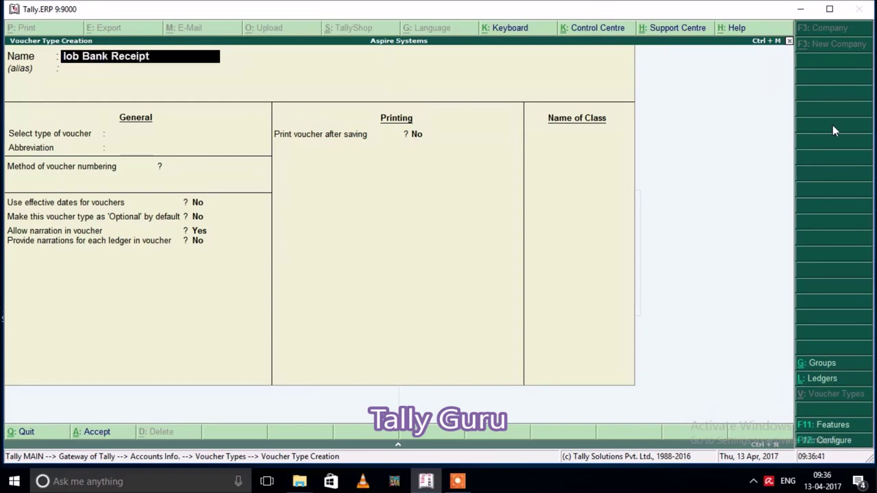
Base Iob Bank Receipt on Receipt (abbreviation Rcpt) and save it
{"action": "key", "text": "Return"}
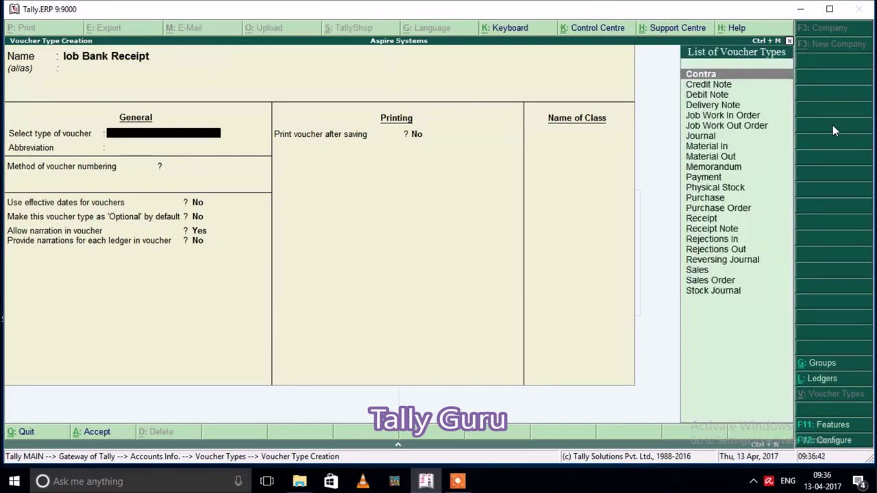
{"action": "type", "text": "Rec"}
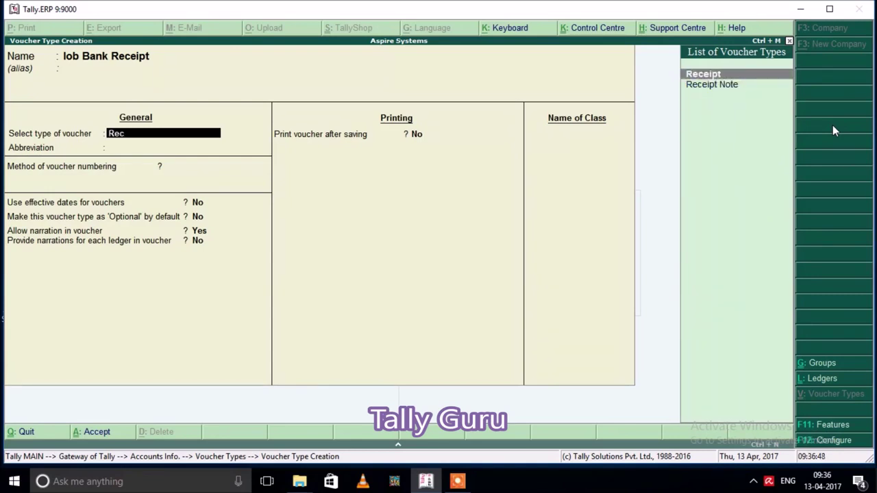
{"action": "key", "text": "Return"}
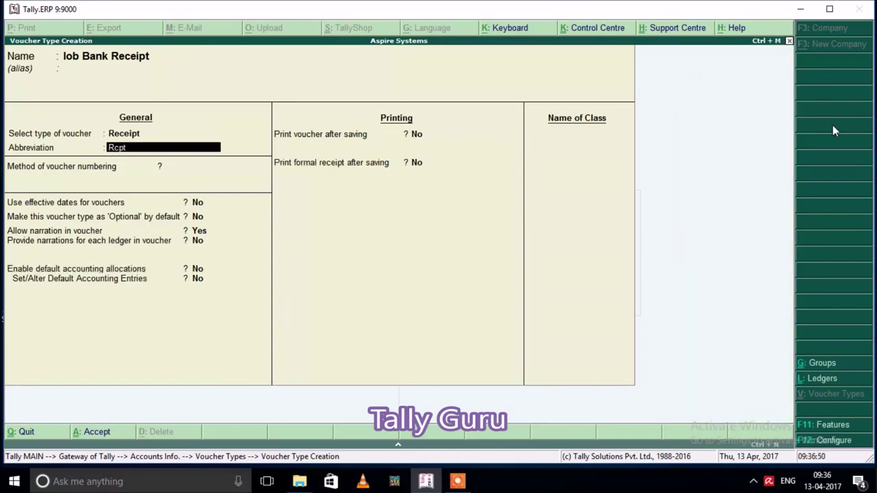
{"action": "key", "text": "ctrl+a"}
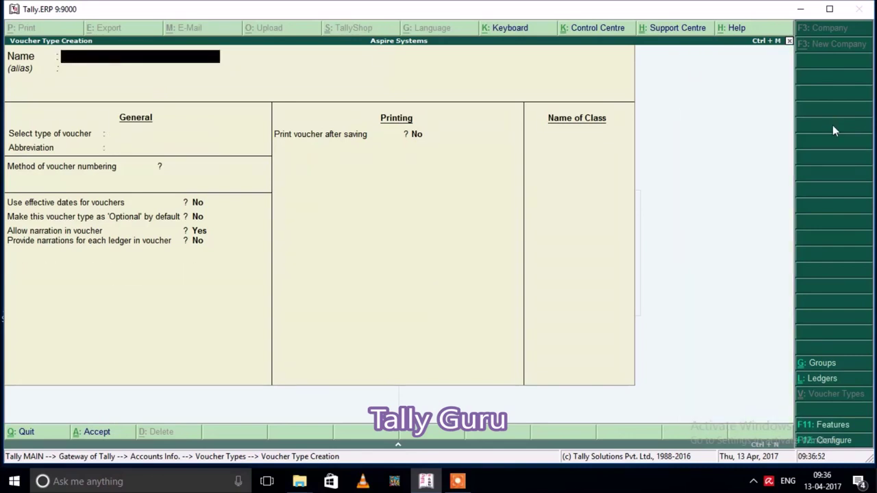
Create the Icici Bank Receipt voucher type on Receipt, abbreviation Rcpt, and save it
{"action": "type", "text": "Icici Bank"}
{"action": "type", "text": "Receipt"}
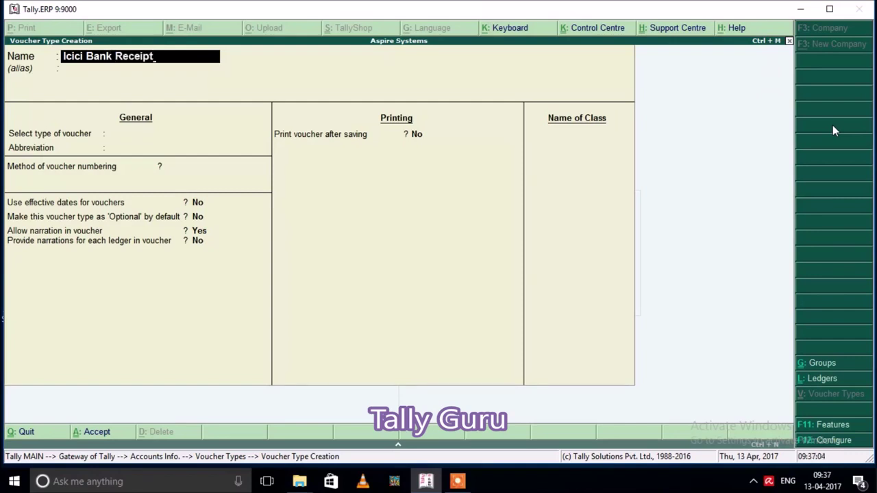
{"action": "key", "text": "Return"}
{"action": "type", "text": "Rec"}
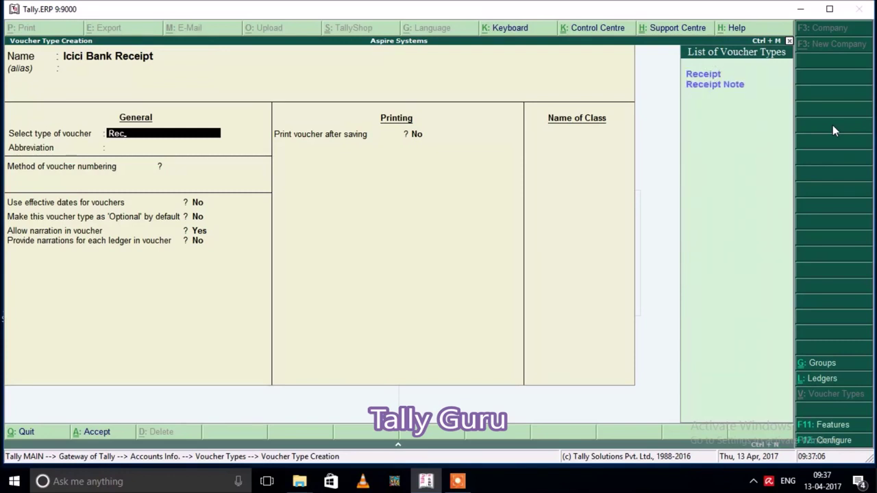
{"action": "key", "text": "Return"}
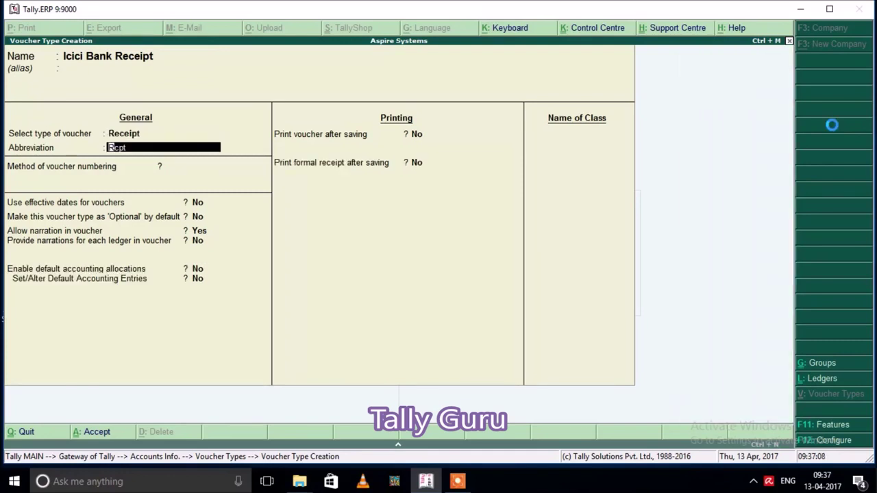
{"action": "key", "text": "ctrl+a"}
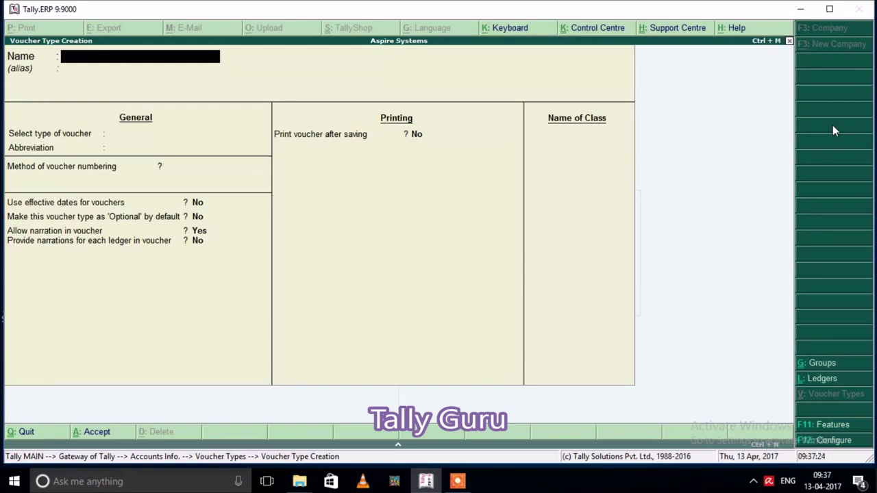
Create and save the Excise Purchase voucher type based on Purchase
{"action": "type", "text": "Excise Purchase"}
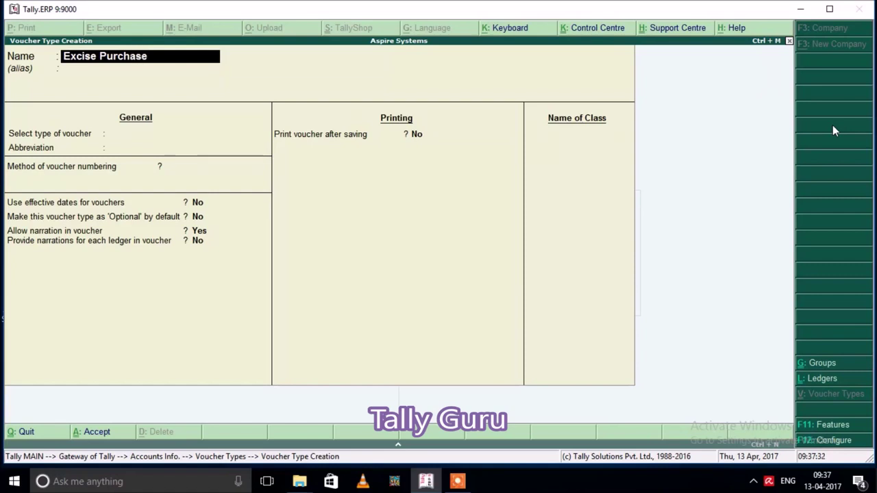
{"action": "key", "text": "Return"}
{"action": "key", "text": "Return"}
{"action": "type", "text": "Pur"}
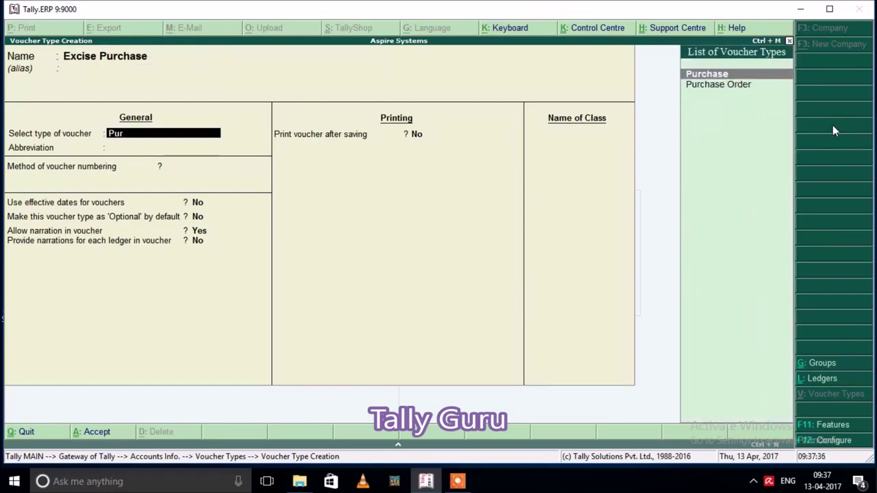
{"action": "key", "text": "Return"}
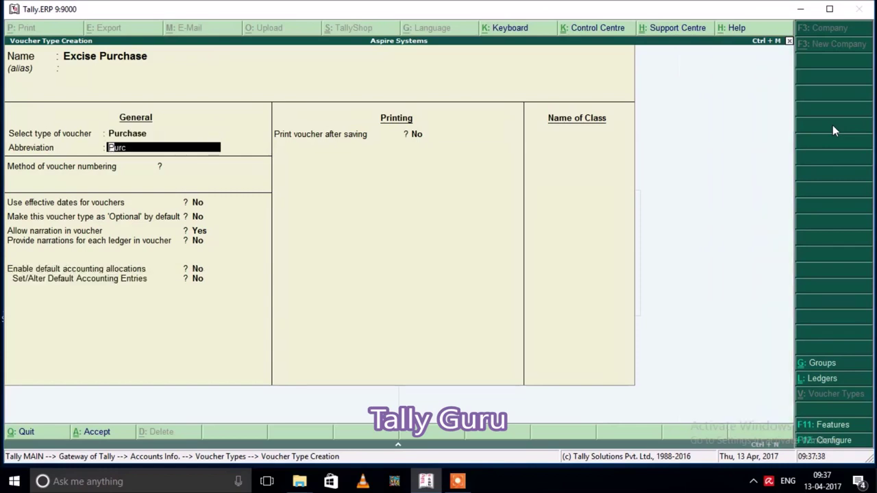
{"action": "key", "text": "ctrl+a"}
Create and save the Vat Purchase voucher type based on Purchase
{"action": "type", "text": "V"}
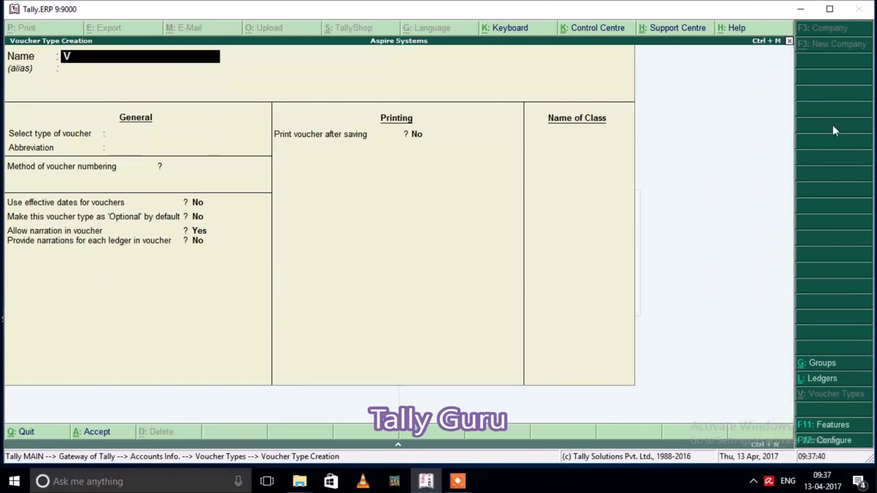
{"action": "type", "text": "at Purchase"}
{"action": "key", "text": "Return"}
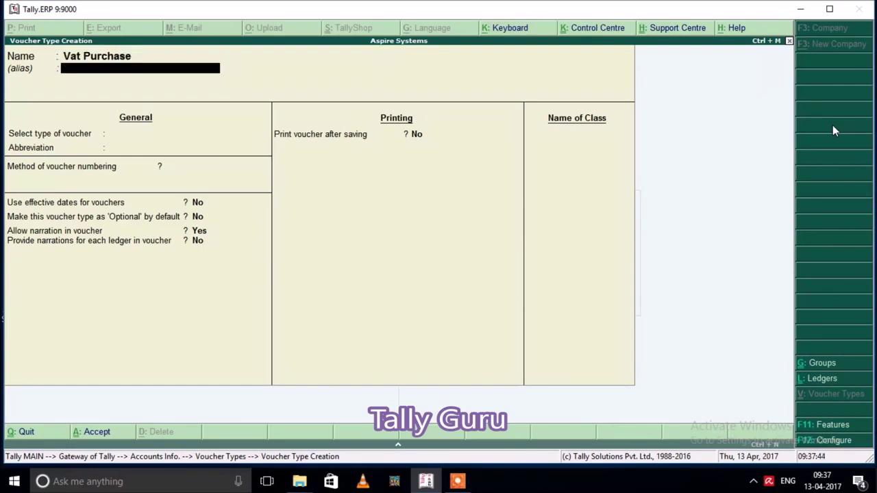
{"action": "key", "text": "Return"}
{"action": "type", "text": "Pu"}
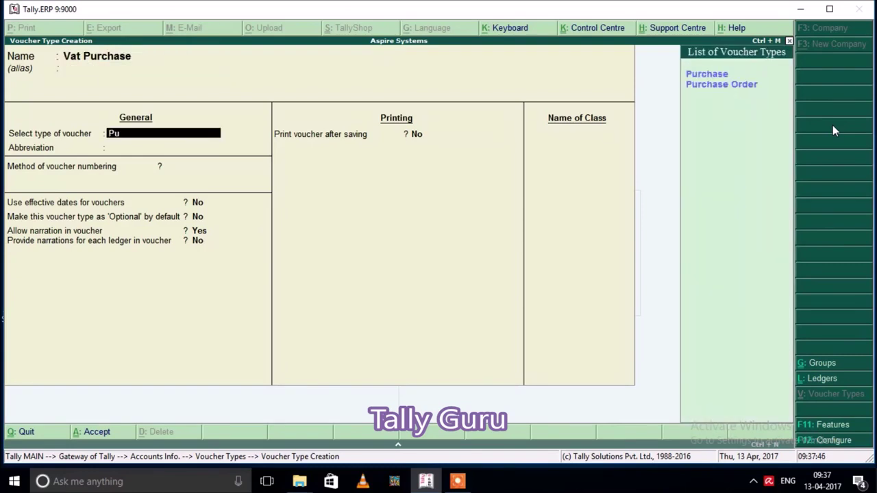
{"action": "key", "text": "Down"}
{"action": "key", "text": "Return"}
{"action": "key", "text": "ctrl+a"}
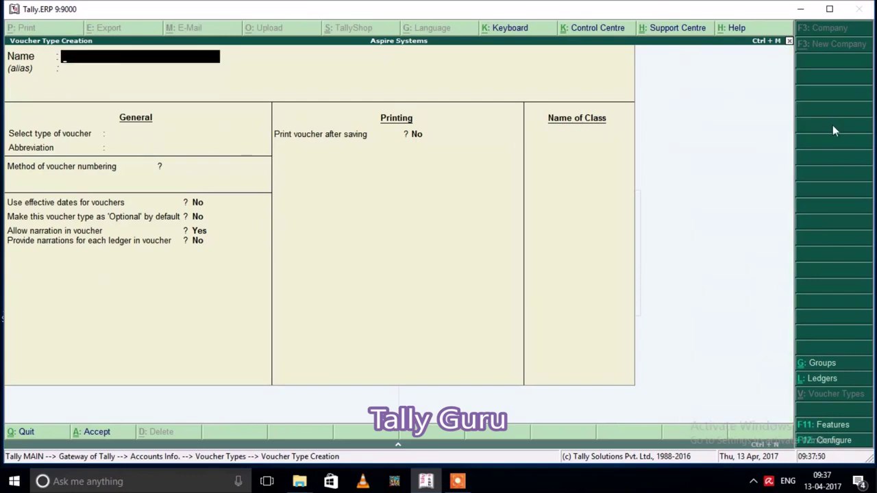
Create and save the Vat Sales voucher type based on Sales
{"action": "type", "text": "Vat Sales"}
{"action": "key", "text": "Return"}
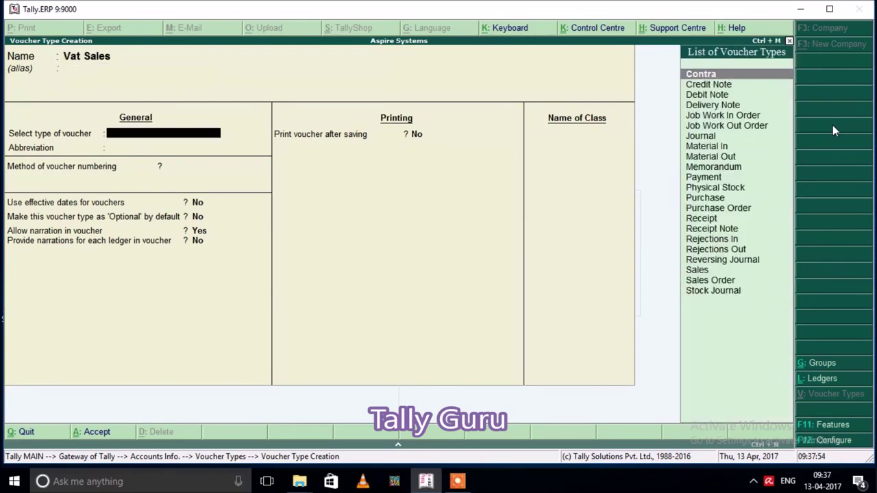
{"action": "type", "text": "Sa"}
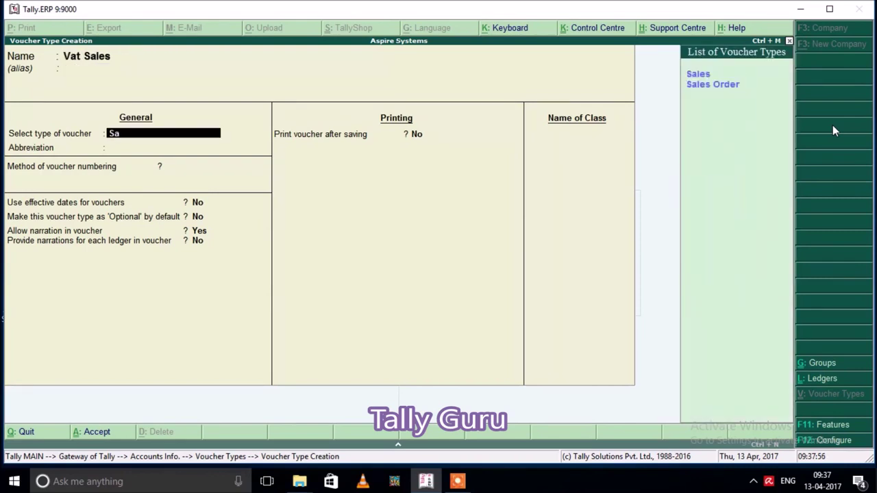
{"action": "key", "text": "Return"}
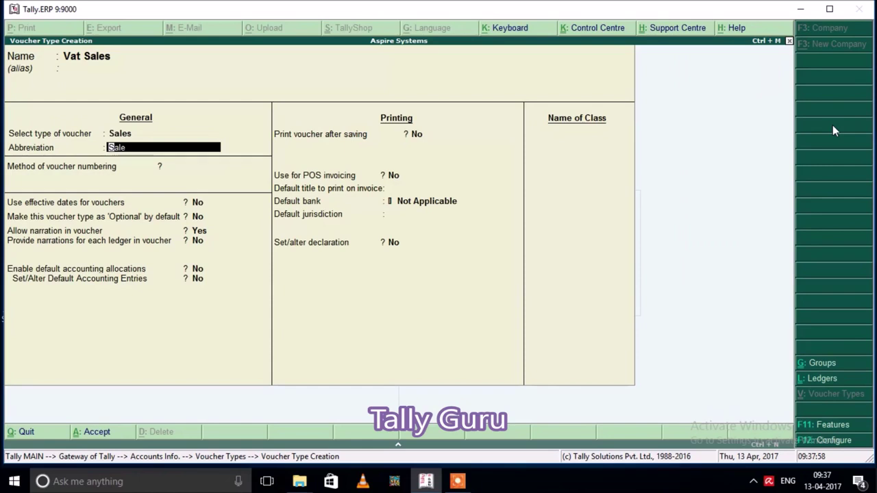
{"action": "key", "text": "ctrl+a"}
Enter Excise Sales on the Sales type, then exit to the Accounts Info menu
{"action": "type", "text": "Excise Sales"}
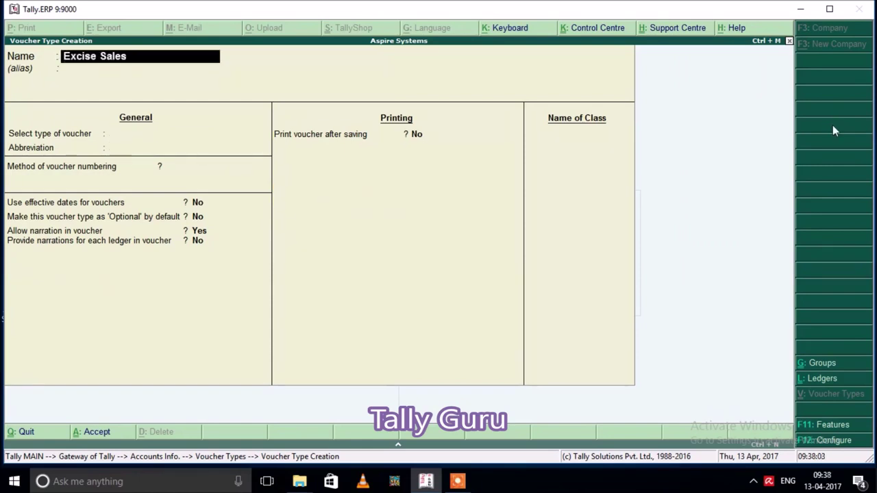
{"action": "key", "text": "Return"}
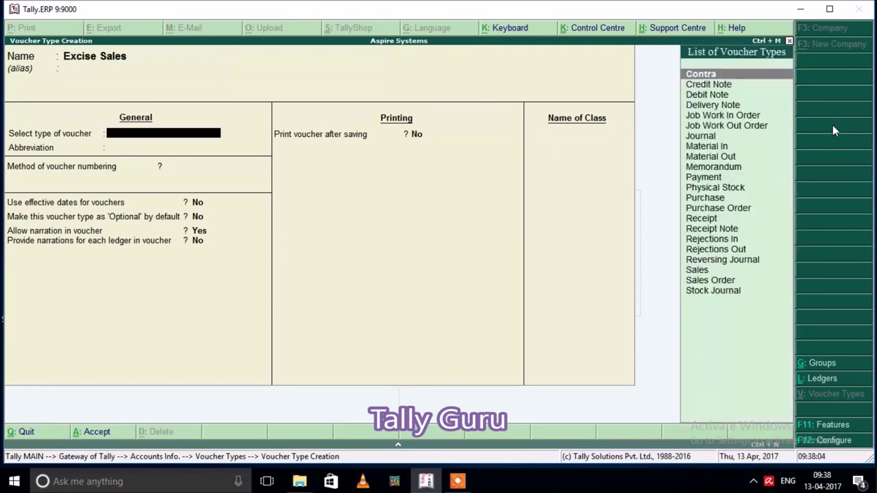
{"action": "type", "text": "Sal"}
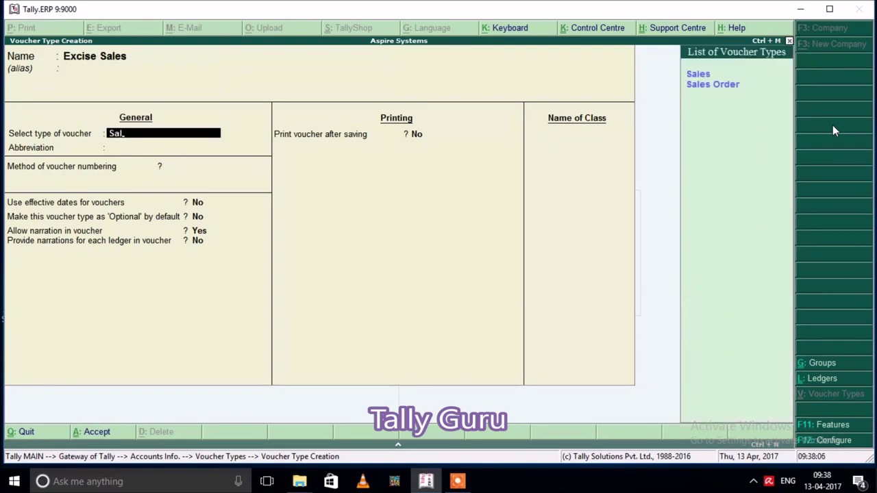
{"action": "key", "text": "Return"}
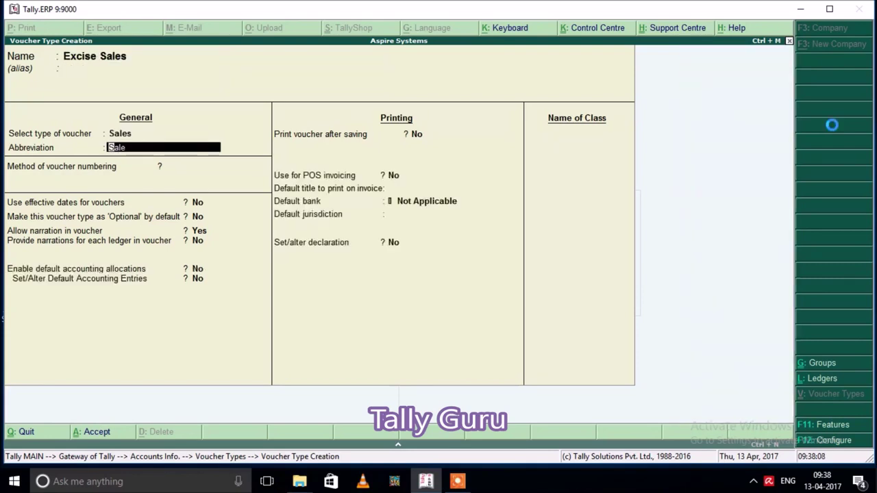
{"action": "key", "text": "Escape"}
{"action": "key", "text": "Escape"}
{"action": "key", "text": "y"}
{"action": "key", "text": "Escape"}
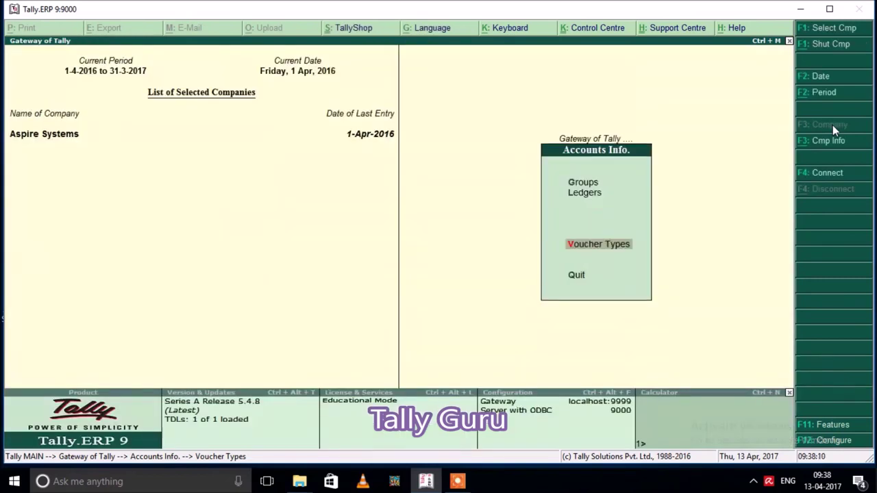
{"action": "key", "text": "Escape"}
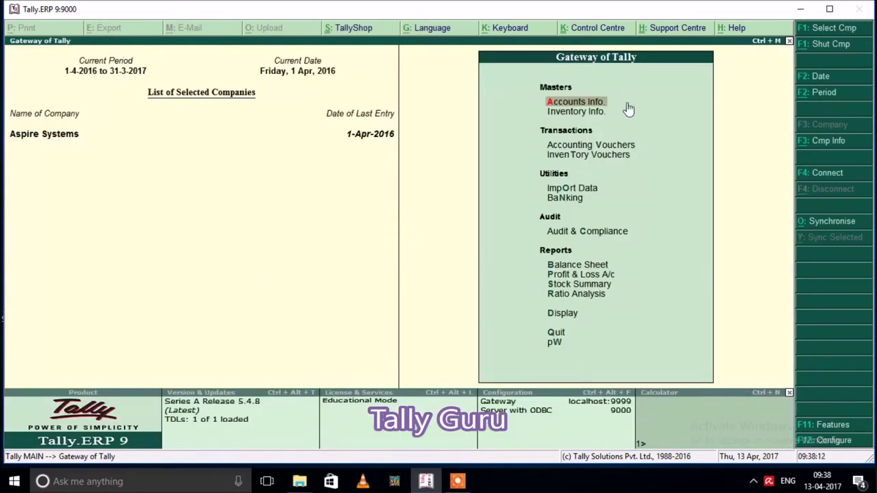
Open Accounting Vouchers and list the payment types: Cash, Icici Bank, Iob Bank Payment
{"action": "left_click", "coordinate": [588, 149]}
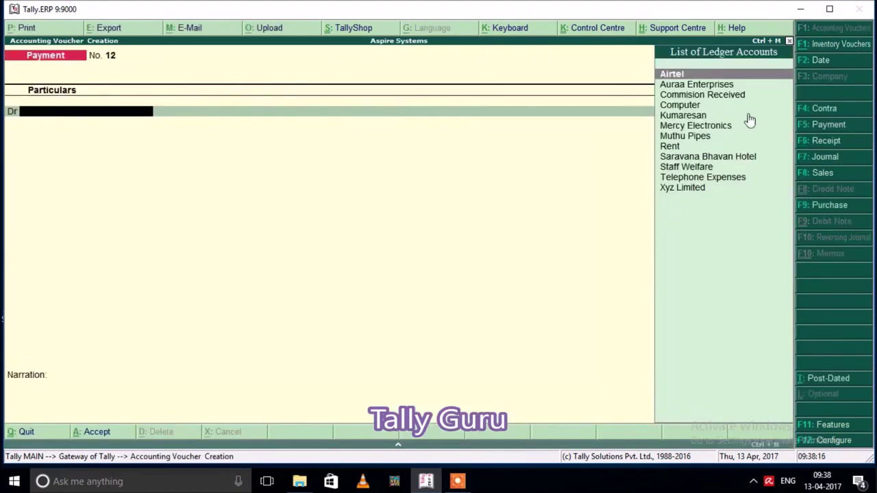
{"action": "left_click", "coordinate": [808, 126]}
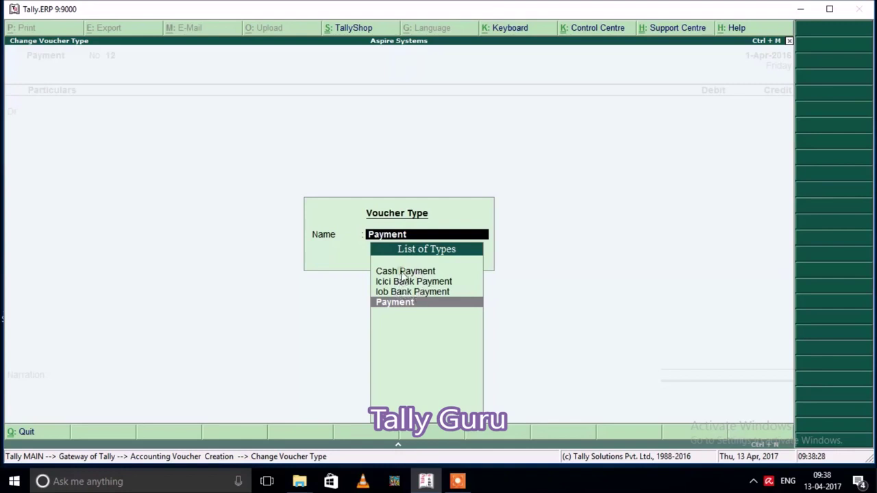
Start a Cash Payment voucher debiting Airtel 250 against bill 832
{"action": "left_click", "coordinate": [402, 273]}
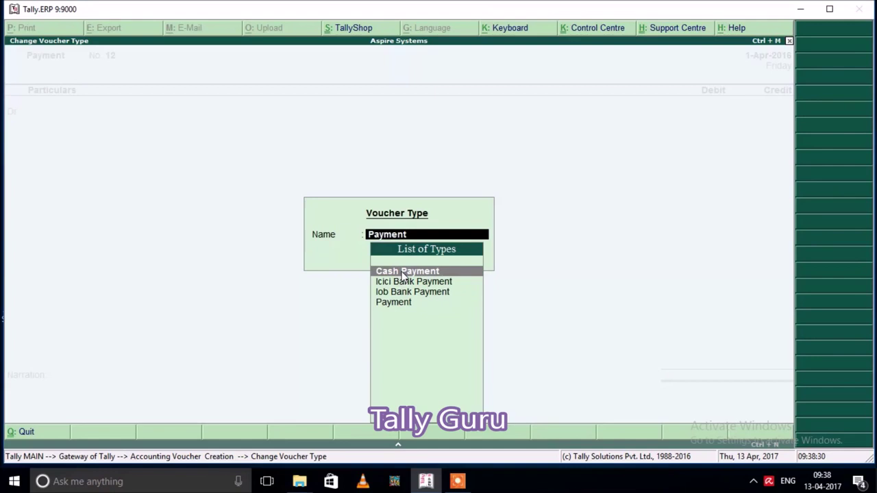
{"action": "key", "text": "Return"}
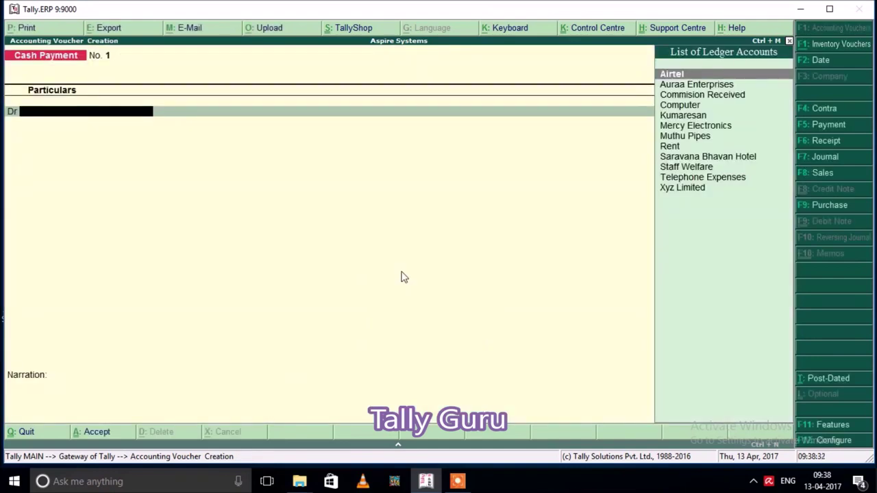
{"action": "key", "text": "Return"}
{"action": "type", "text": "250"}
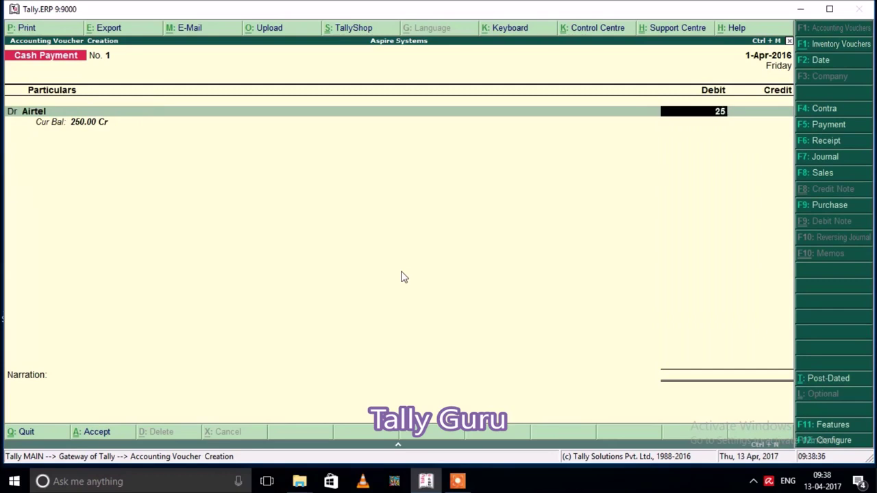
{"action": "key", "text": "Return"}
{"action": "key", "text": "Return"}
{"action": "key", "text": "Return"}
{"action": "key", "text": "Return"}
{"action": "key", "text": "Return"}
{"action": "key", "text": "Return"}
Credit Cash to save the voucher, then bring up the payment voucher types again
{"action": "key", "text": "Return"}
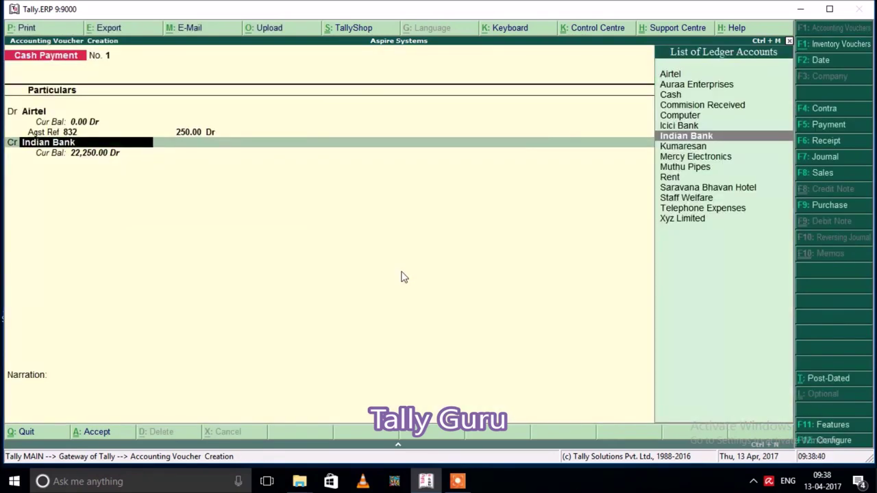
{"action": "type", "text": "Ca"}
{"action": "key", "text": "Return"}
{"action": "key", "text": "Return"}
{"action": "key", "text": "Return"}
{"action": "key", "text": "Return"}
{"action": "key", "text": "Return"}
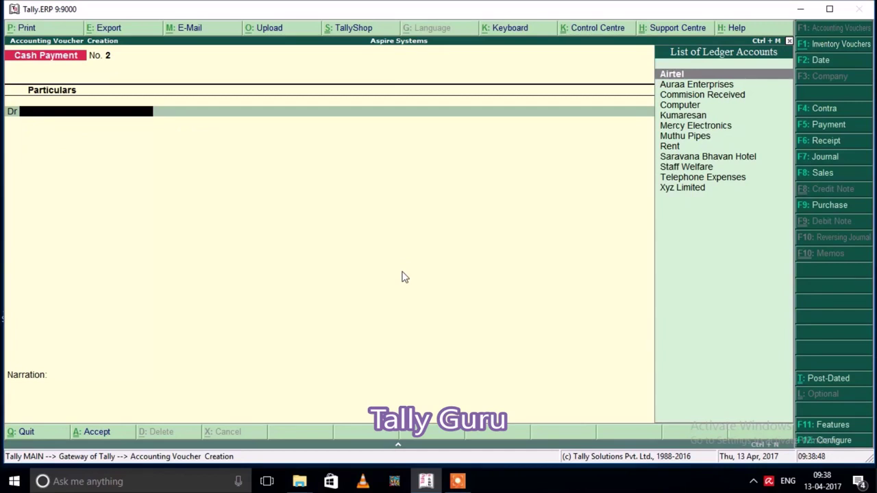
{"action": "left_click", "coordinate": [829, 128]}
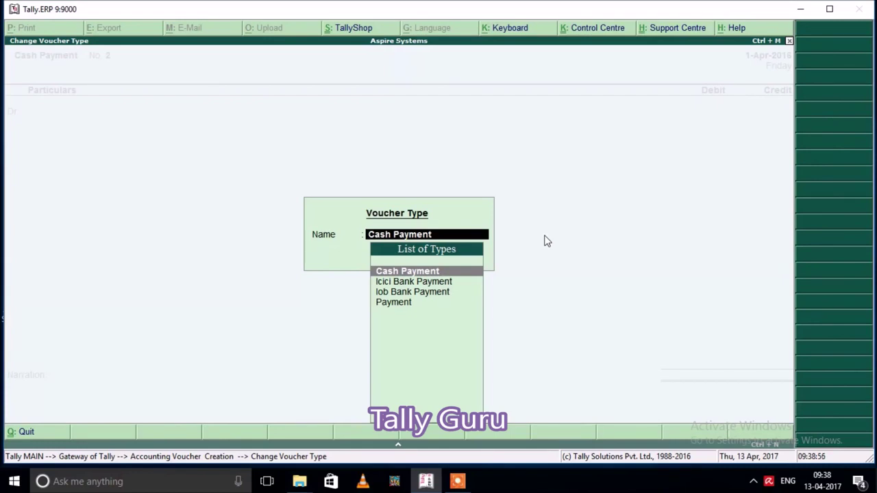
{"action": "key", "text": "Down"}
{"action": "key", "text": "Down"}
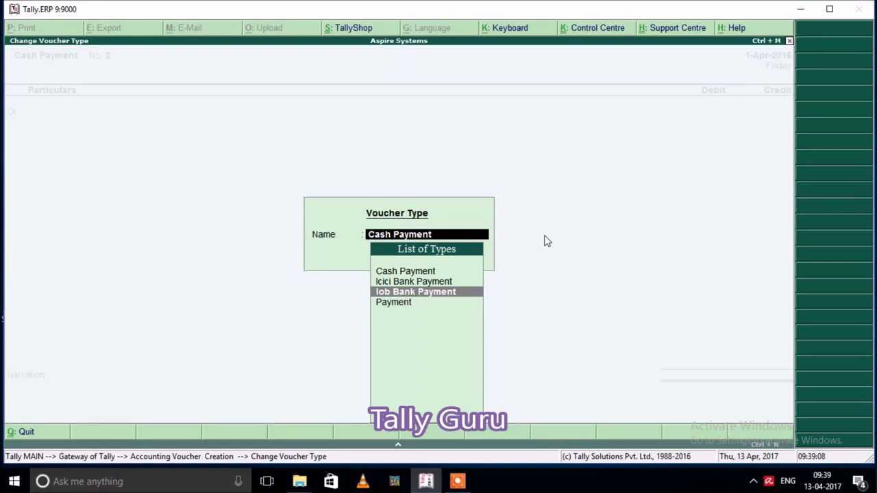
In a new Iob Bank Payment voucher, debit Kumaresan 10,000 On Account and begin creating a ledger
{"action": "key", "text": "Return"}
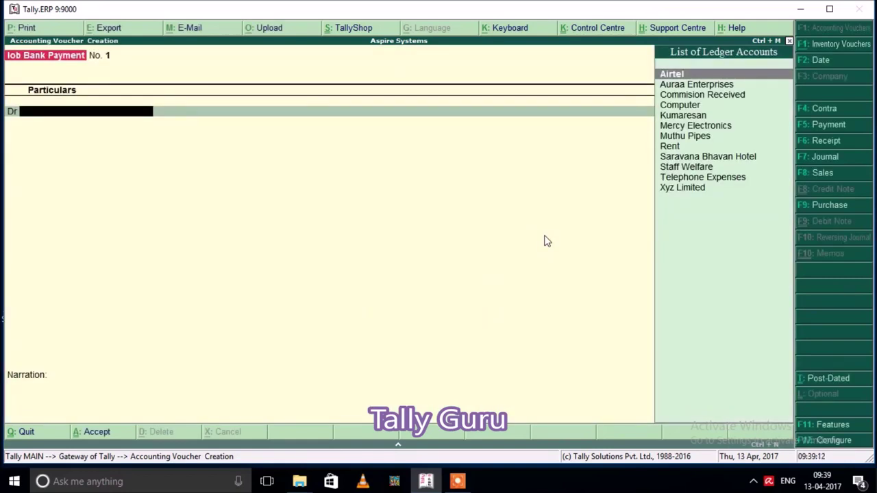
{"action": "key", "text": "Down"}
{"action": "key", "text": "Down"}
{"action": "key", "text": "Down"}
{"action": "key", "text": "Down"}
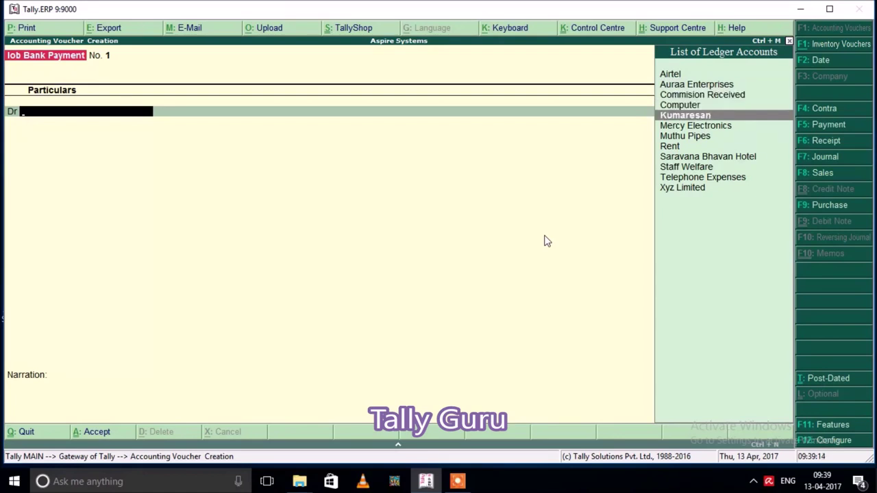
{"action": "key", "text": "Return"}
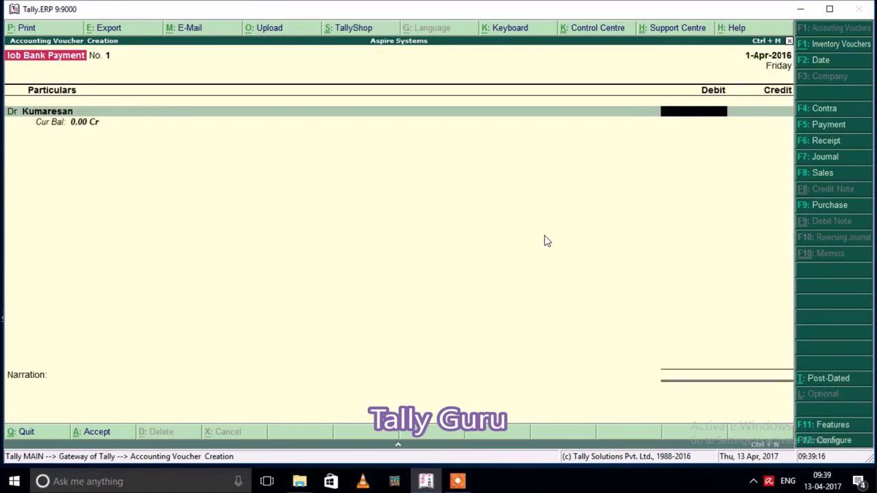
{"action": "type", "text": "10000"}
{"action": "key", "text": "Return"}
{"action": "key", "text": "Return"}
{"action": "key", "text": "Return"}
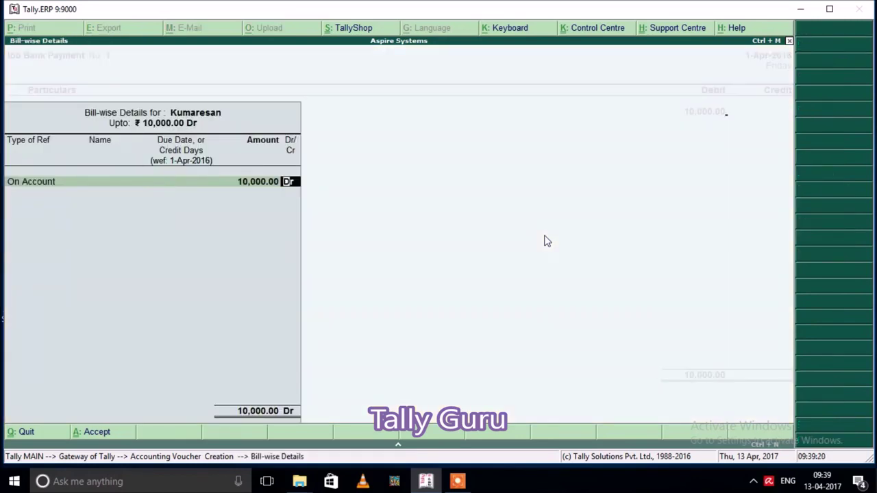
{"action": "key", "text": "Return"}
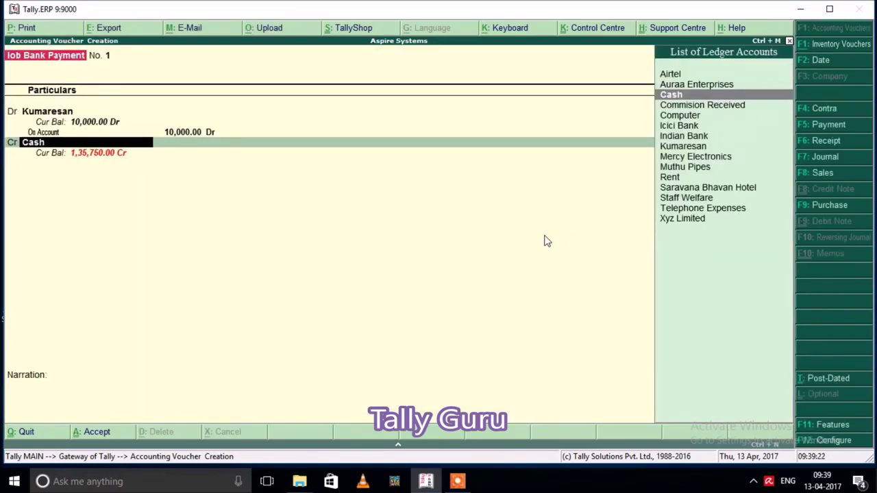
{"action": "key", "text": "alt+c"}
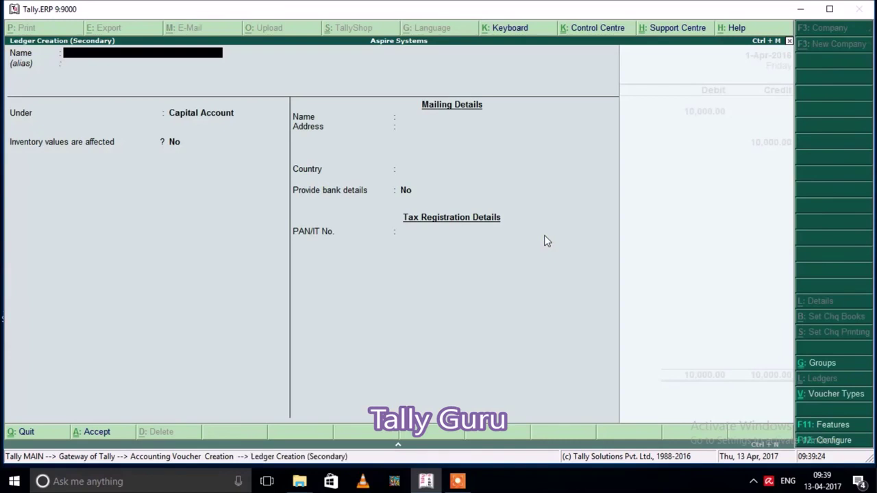
Create the Iob Bank ledger under Bank Accounts as the credit line and accept the payment
{"action": "type", "text": "Iob Bank"}
{"action": "key", "text": "Return"}
{"action": "key", "text": "Return"}
{"action": "type", "text": "Bank"}
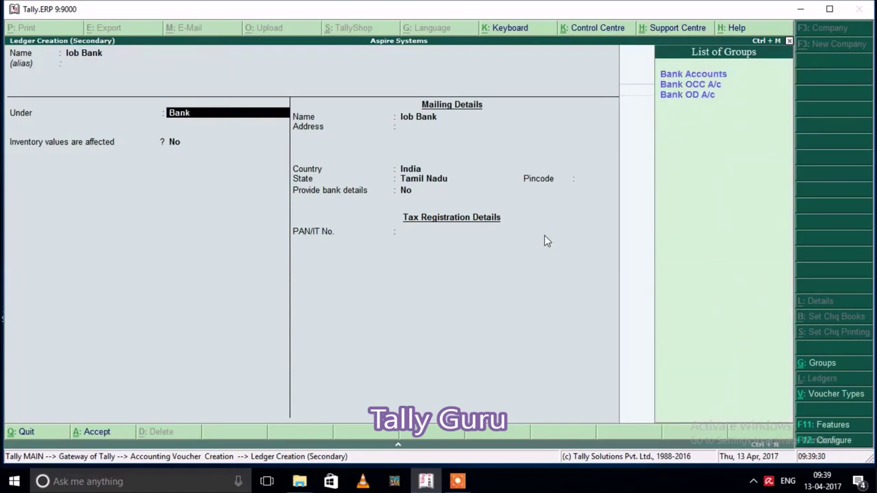
{"action": "key", "text": "Return"}
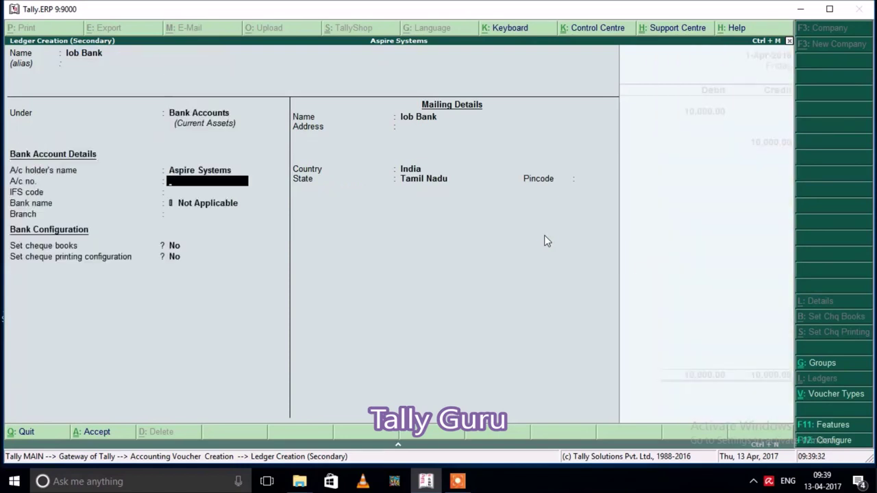
{"action": "key", "text": "ctrl+a"}
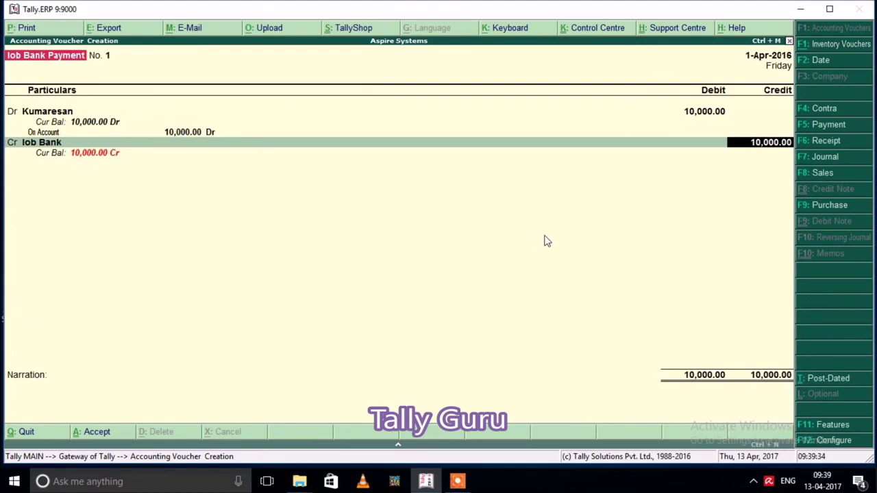
{"action": "key", "text": "Return"}
{"action": "key", "text": "Return"}
{"action": "key", "text": "Return"}
{"action": "key", "text": "Return"}
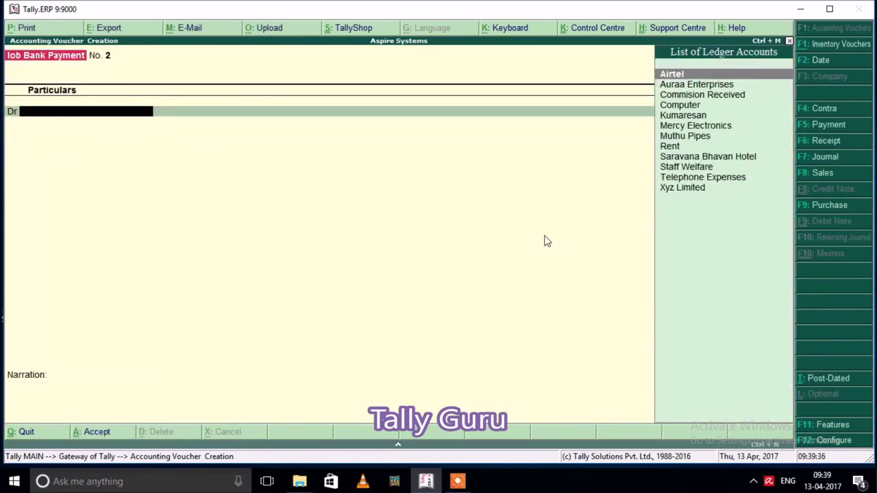
Debit Kumaresan 10,000 in voucher No. 2 and bring up the payment voucher types
{"action": "type", "text": "Ku"}
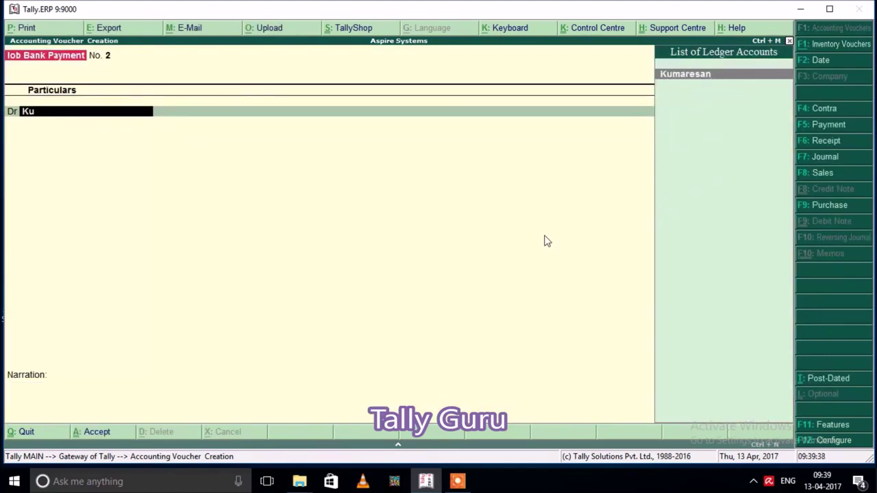
{"action": "key", "text": "Return"}
{"action": "type", "text": "10000"}
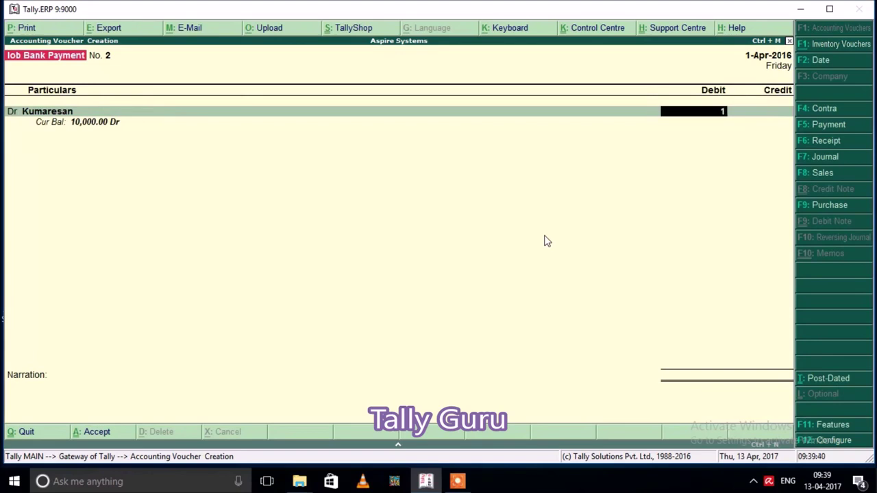
{"action": "key", "text": "Return"}
{"action": "key", "text": "Return"}
{"action": "key", "text": "Return"}
{"action": "key", "text": "Return"}
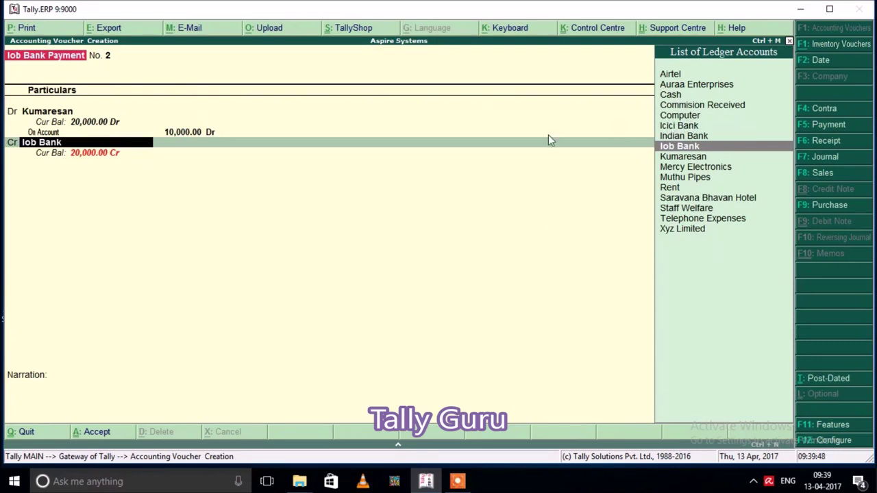
{"action": "left_click", "coordinate": [825, 127]}
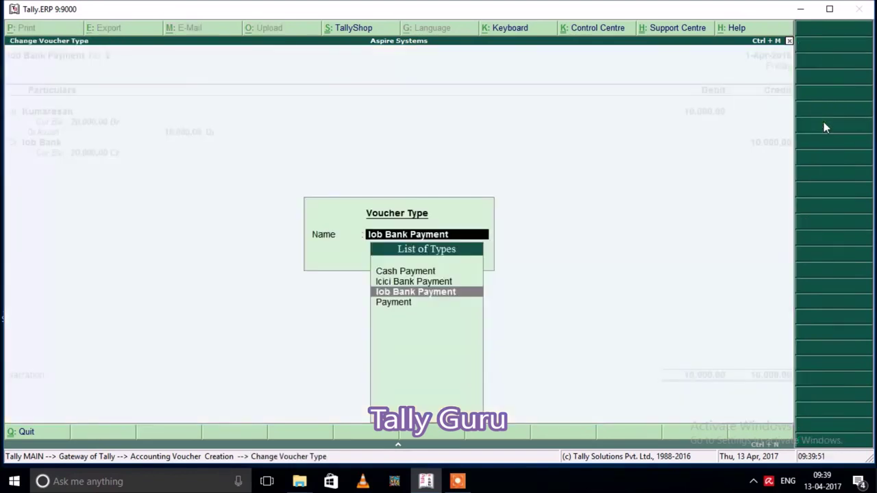
Save it as Icici Bank Payment with Icici Bank credited, then list the receipt types
{"action": "left_click", "coordinate": [446, 282]}
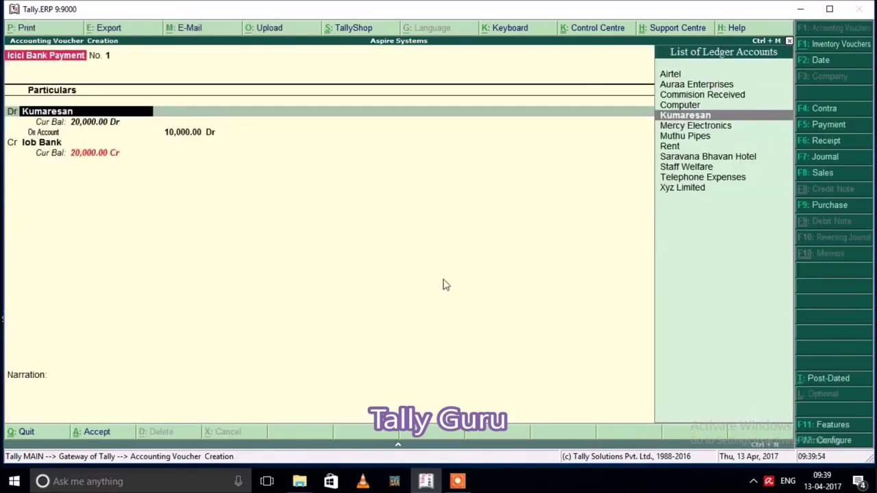
{"action": "key", "text": "Return"}
{"action": "key", "text": "Return"}
{"action": "key", "text": "Return"}
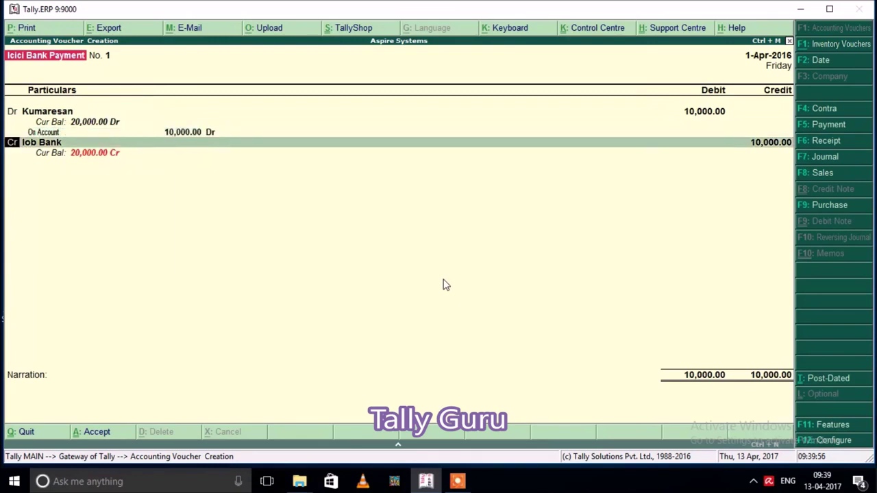
{"action": "type", "text": "ic"}
{"action": "key", "text": "Return"}
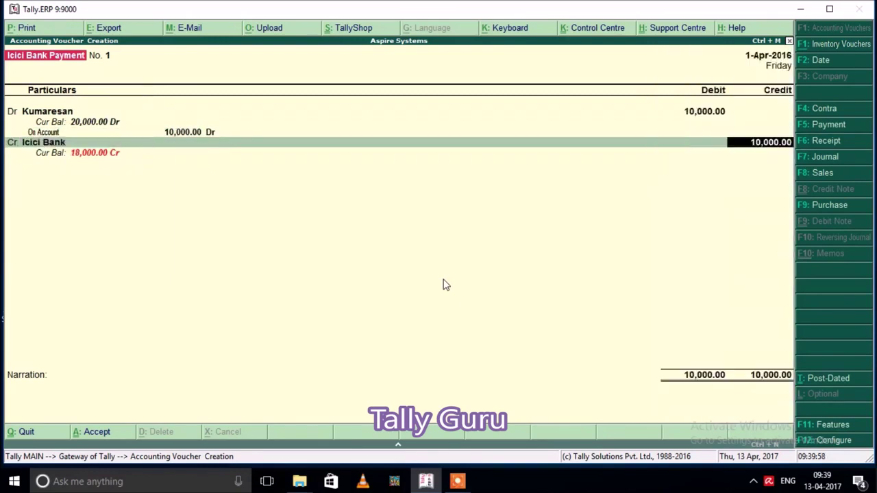
{"action": "key", "text": "Return"}
{"action": "key", "text": "Return"}
{"action": "key", "text": "Return"}
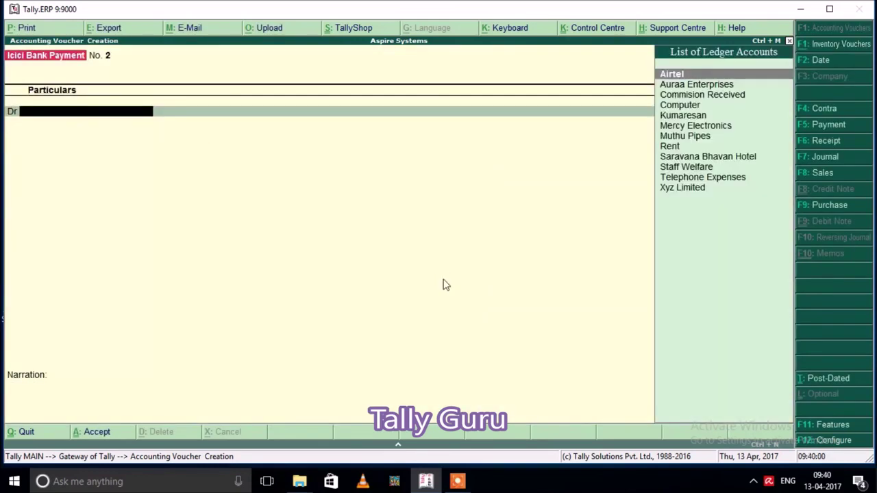
{"action": "left_click", "coordinate": [810, 140]}
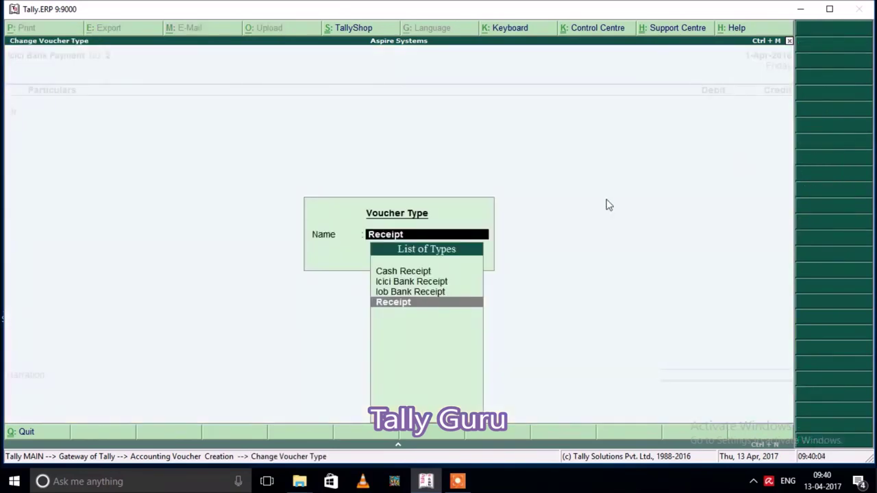
In an Iob Bank Receipt, credit Xyz Limited 25,000: 5,000 against bill 8, 20,000 on account
{"action": "key", "text": "Up"}
{"action": "key", "text": "Return"}
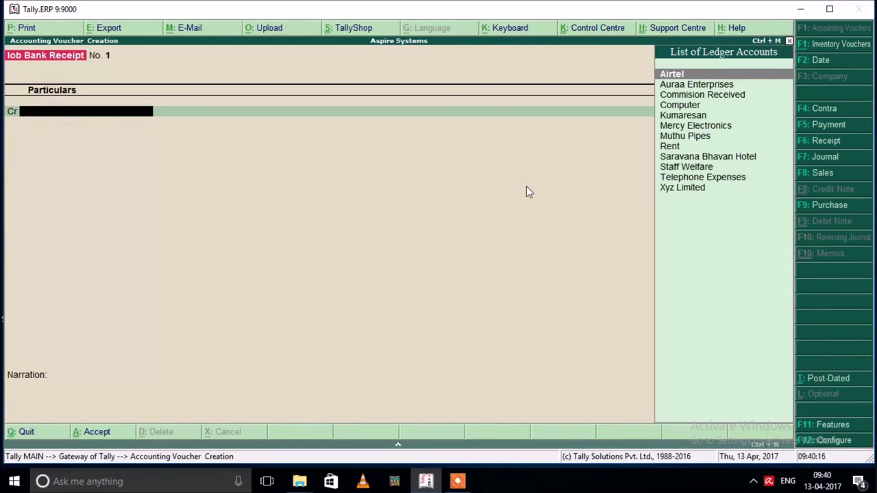
{"action": "left_click", "coordinate": [683, 188]}
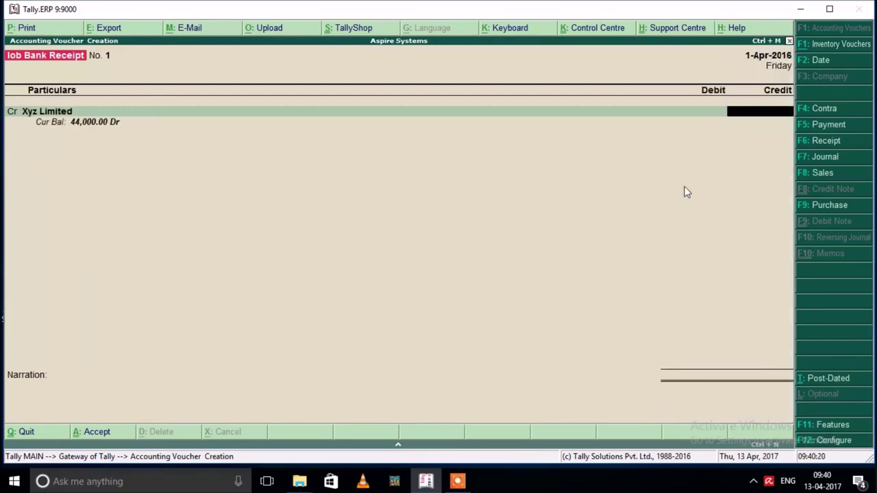
{"action": "type", "text": "25000"}
{"action": "key", "text": "Return"}
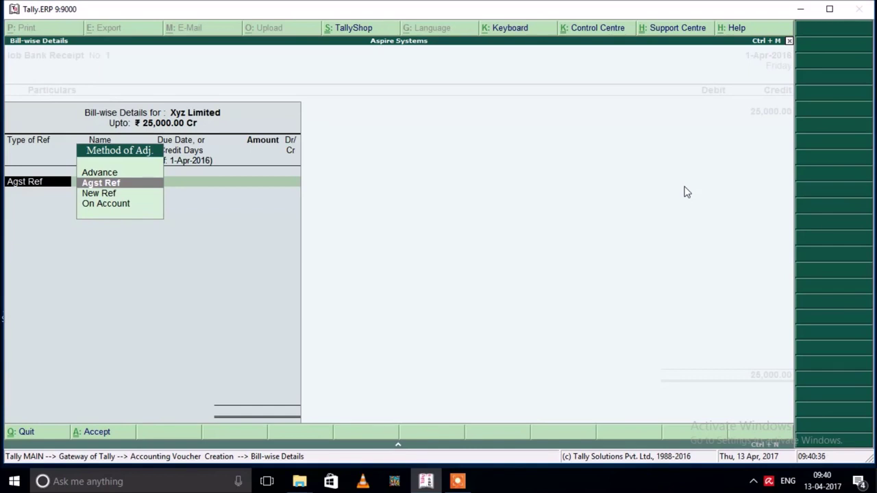
{"action": "key", "text": "Return"}
{"action": "key", "text": "Return"}
{"action": "key", "text": "Return"}
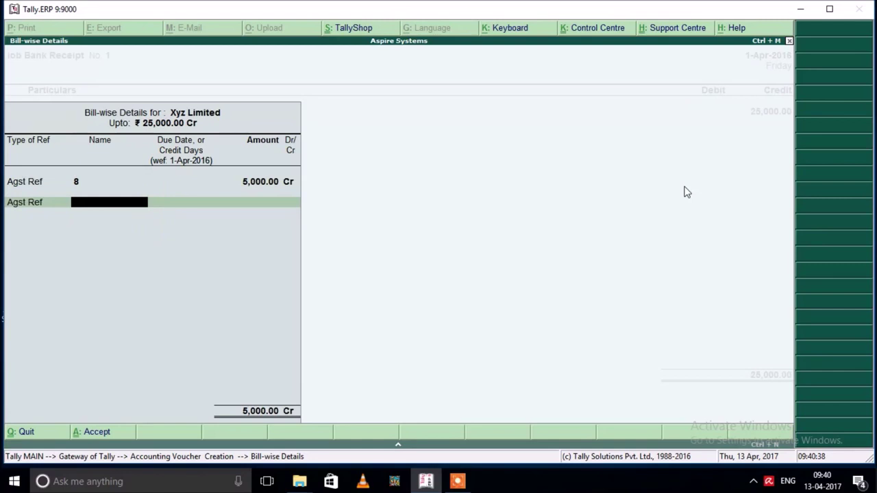
{"action": "key", "text": "BackSpace"}
{"action": "key", "text": "Down"}
{"action": "key", "text": "Down"}
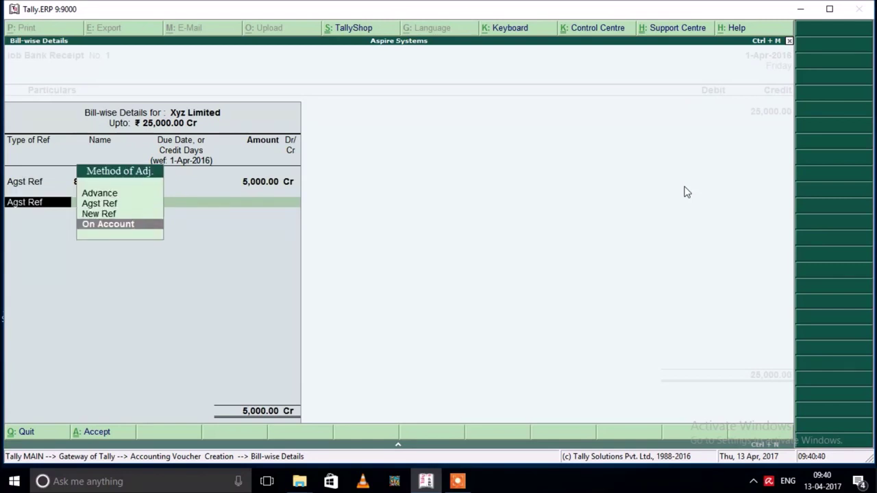
{"action": "key", "text": "Return"}
{"action": "key", "text": "Return"}
{"action": "key", "text": "Return"}
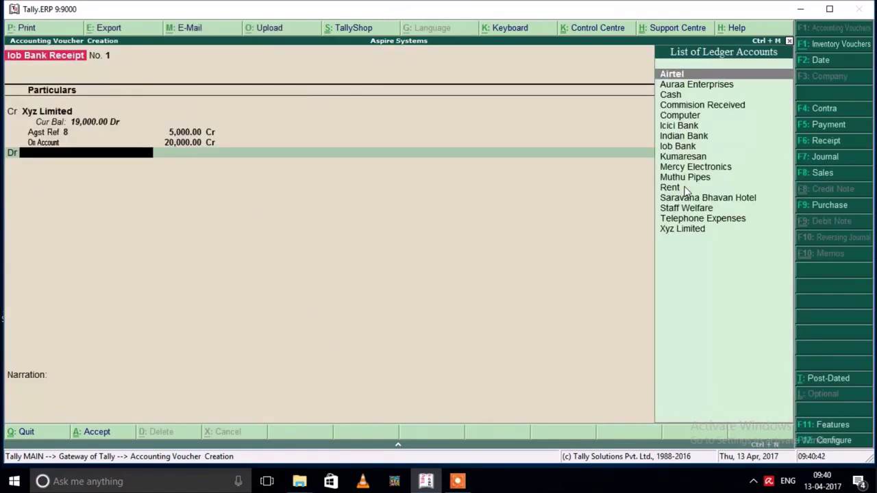
Debit Iob Bank, save the receipt and return to Gateway of Tally
{"action": "type", "text": "i"}
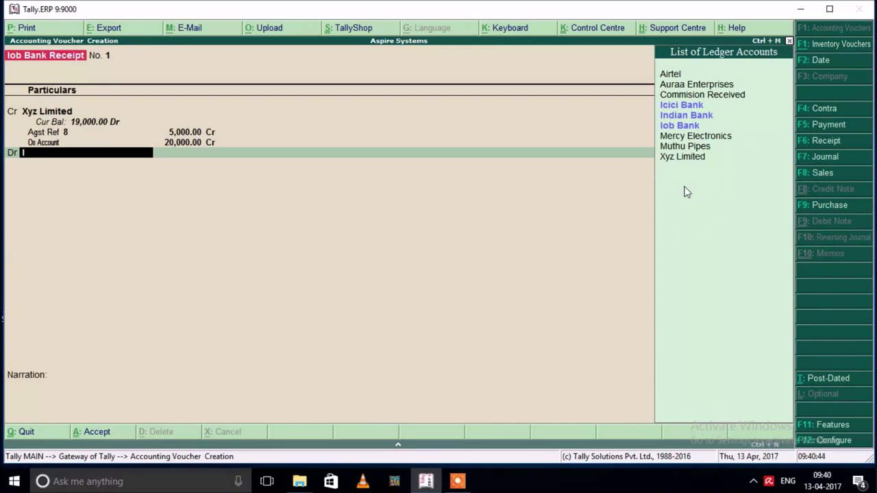
{"action": "key", "text": "Down"}
{"action": "key", "text": "Down"}
{"action": "key", "text": "Down"}
{"action": "key", "text": "Return"}
{"action": "key", "text": "Return"}
{"action": "key", "text": "Return"}
{"action": "key", "text": "Return"}
{"action": "key", "text": "Return"}
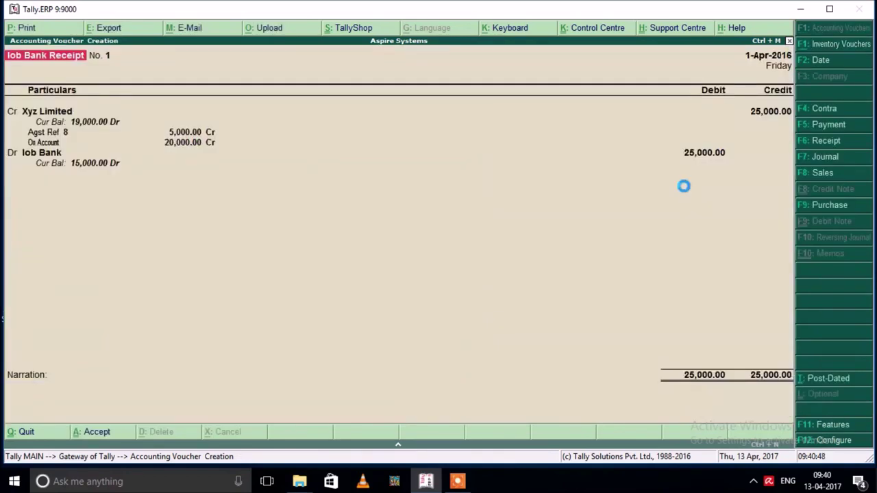
{"action": "key", "text": "Return"}
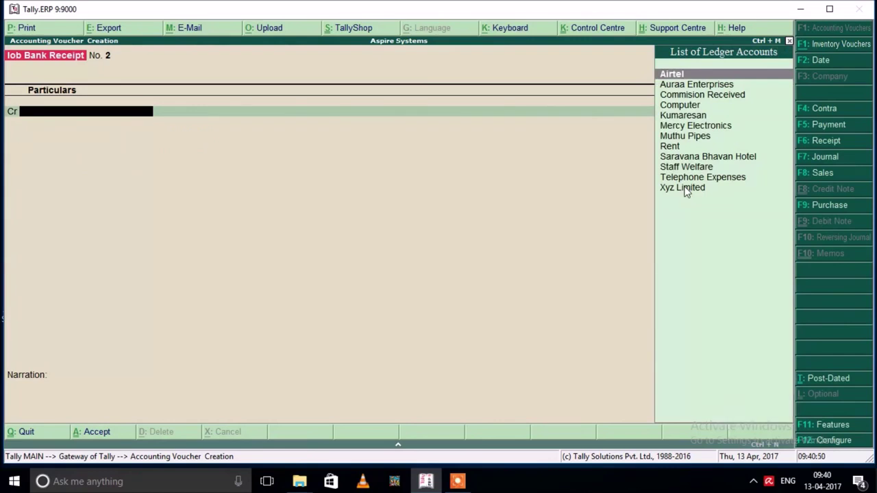
{"action": "key", "text": "Escape"}
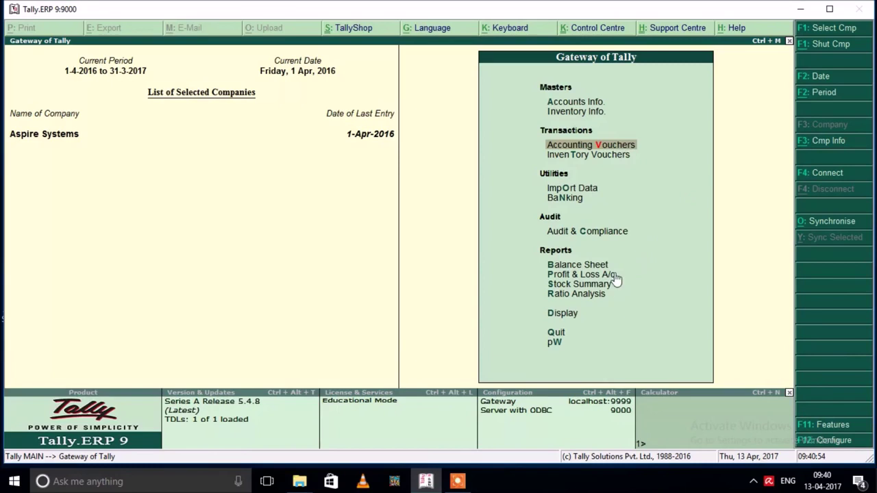
Open the Statistics report under Display > Statements of Accounts
{"action": "left_click", "coordinate": [563, 313]}
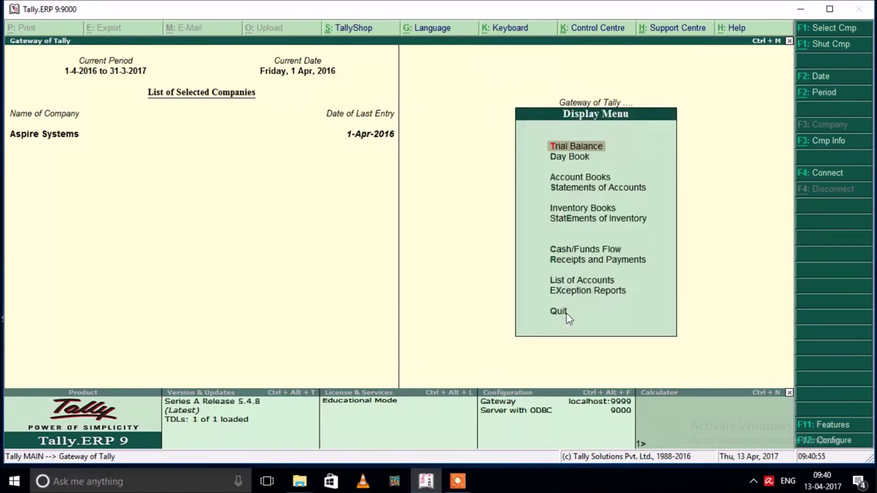
{"action": "left_click", "coordinate": [592, 191]}
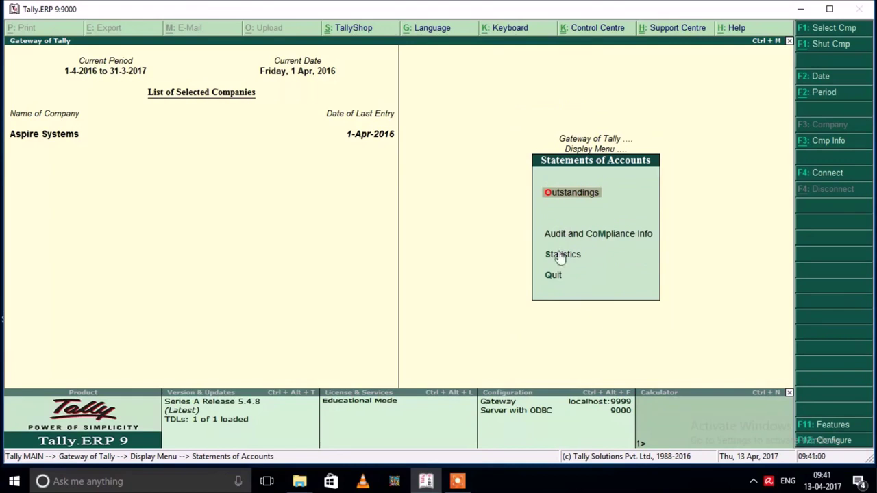
{"action": "left_click", "coordinate": [562, 254]}
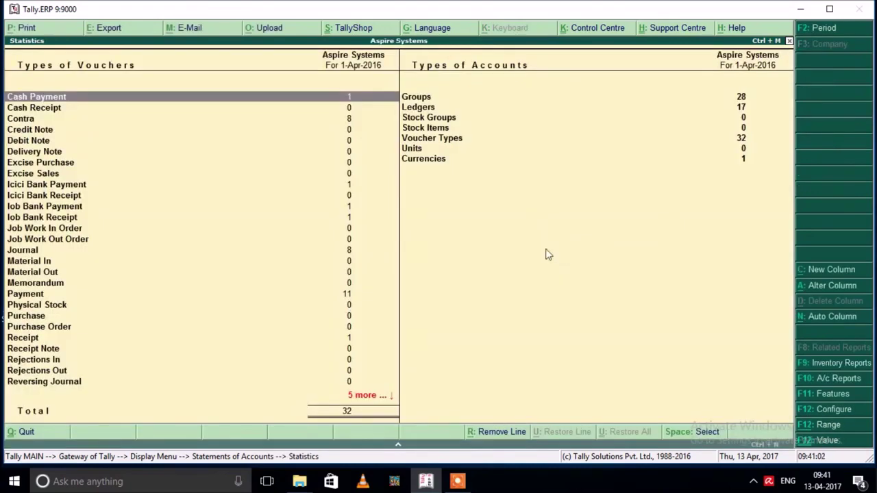